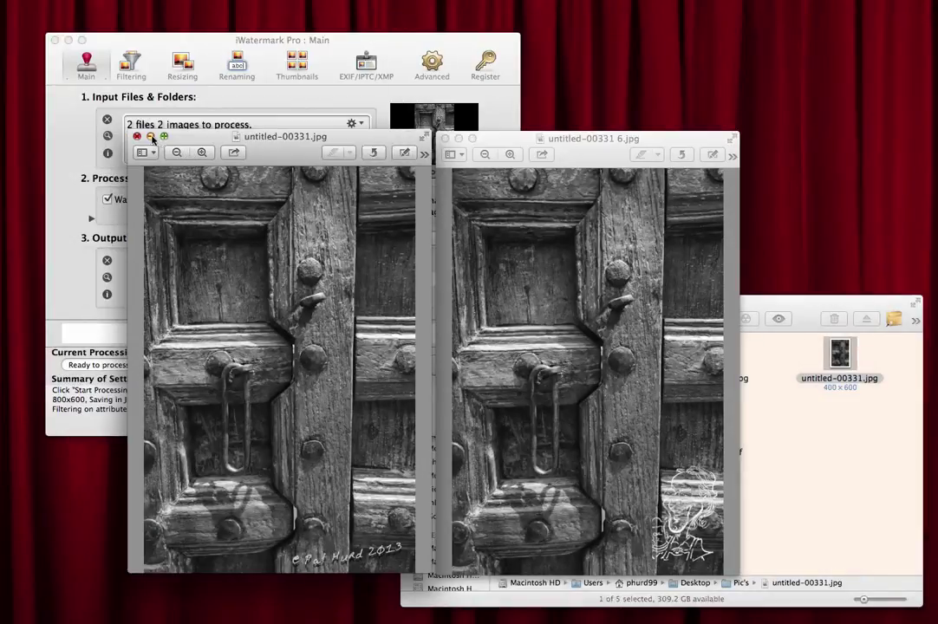
- Close both door photo previews and clear the input files from the watermarking batch
click(136, 138)
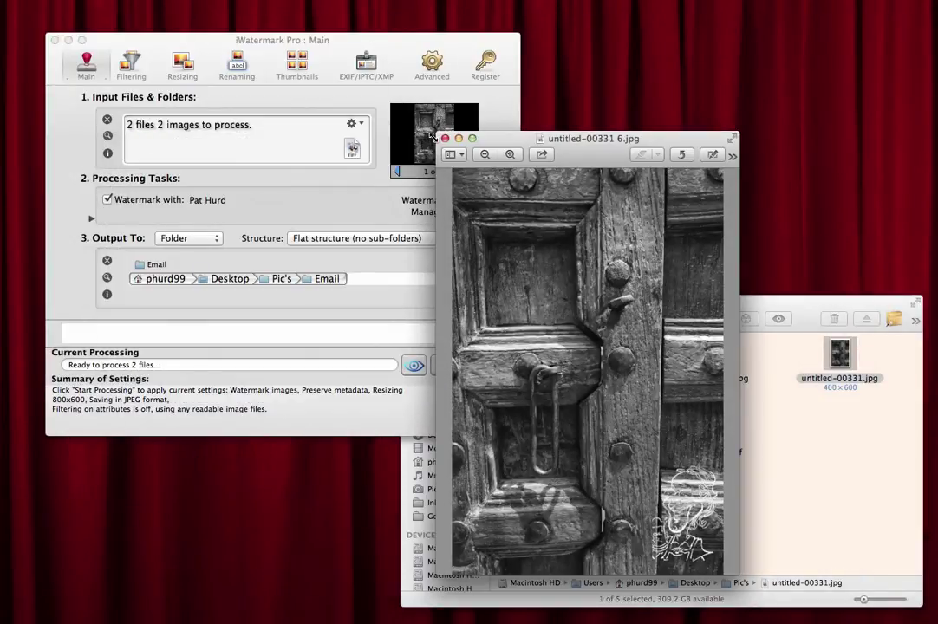
click(444, 139)
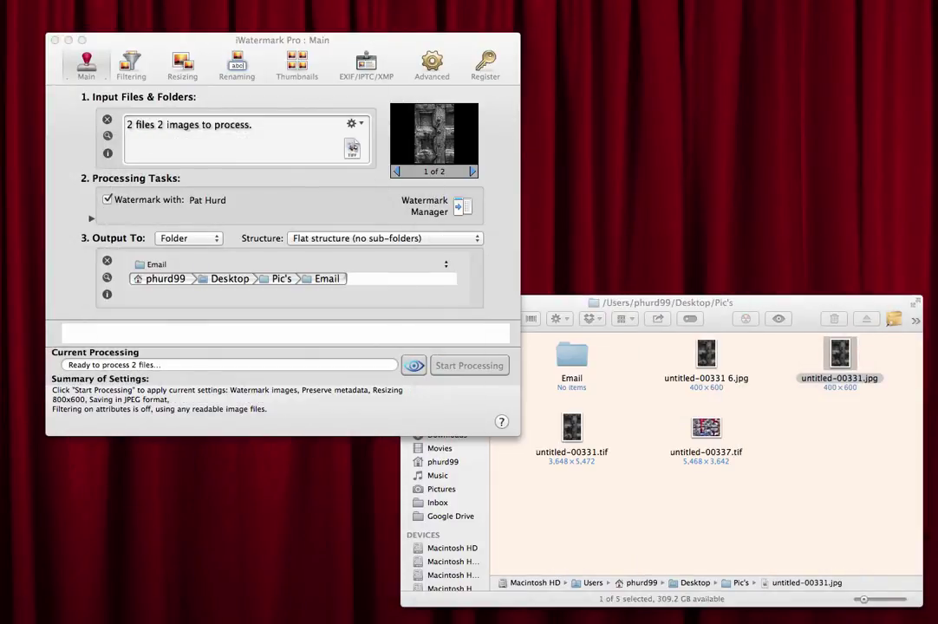
click(69, 126)
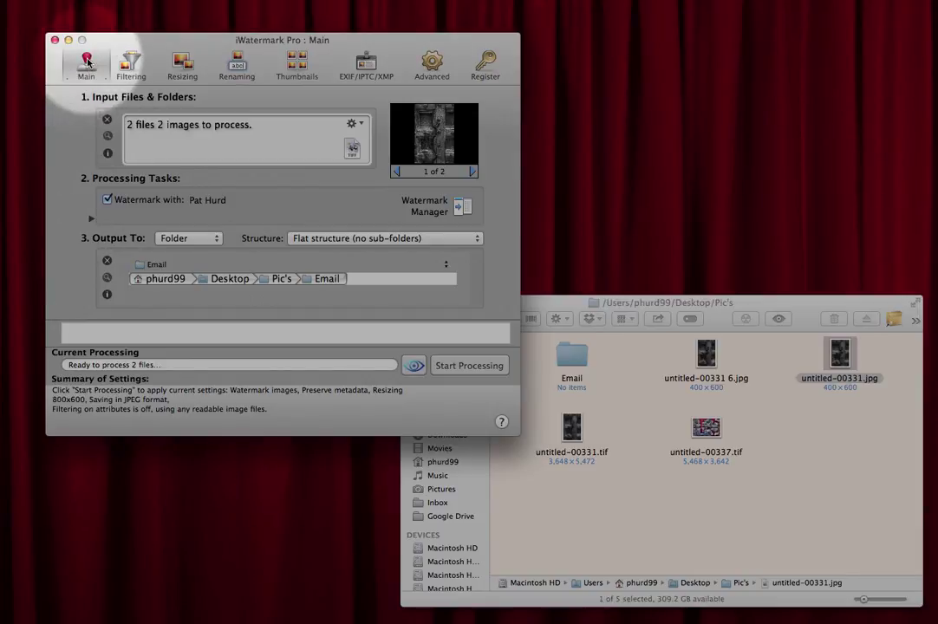
click(107, 120)
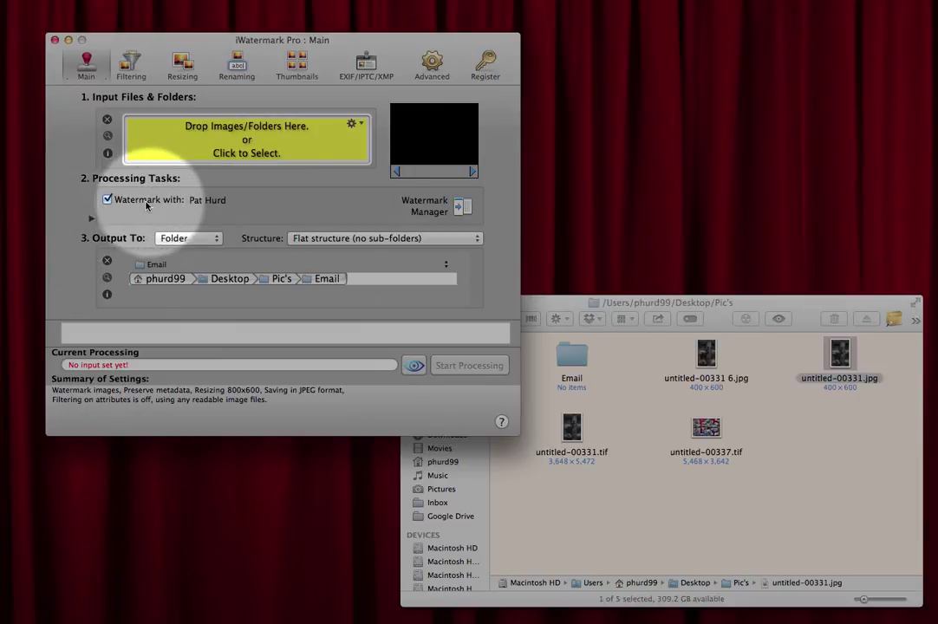
- Turn off the watermark processing task and image resizing for the batch
click(108, 200)
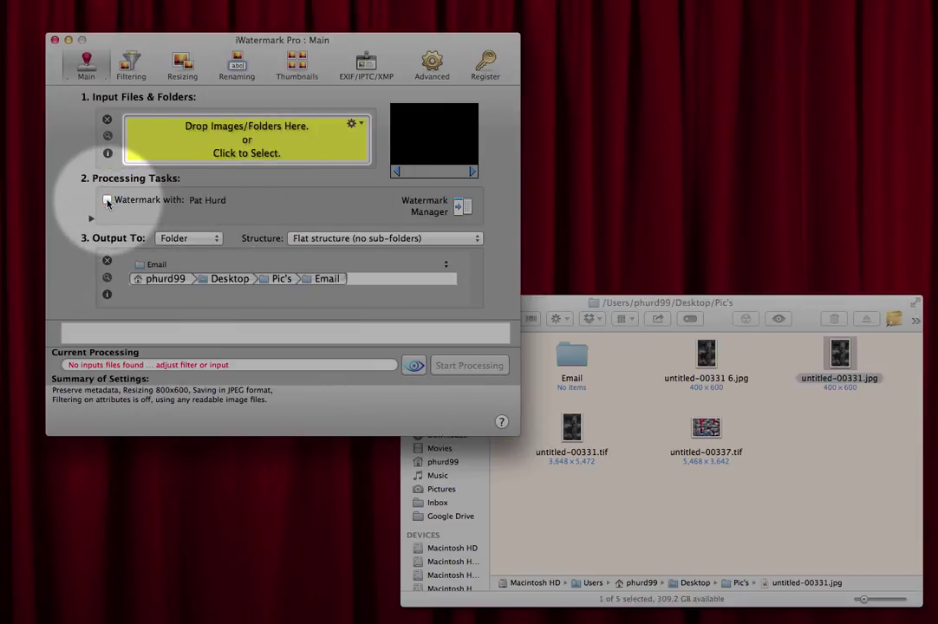
click(186, 66)
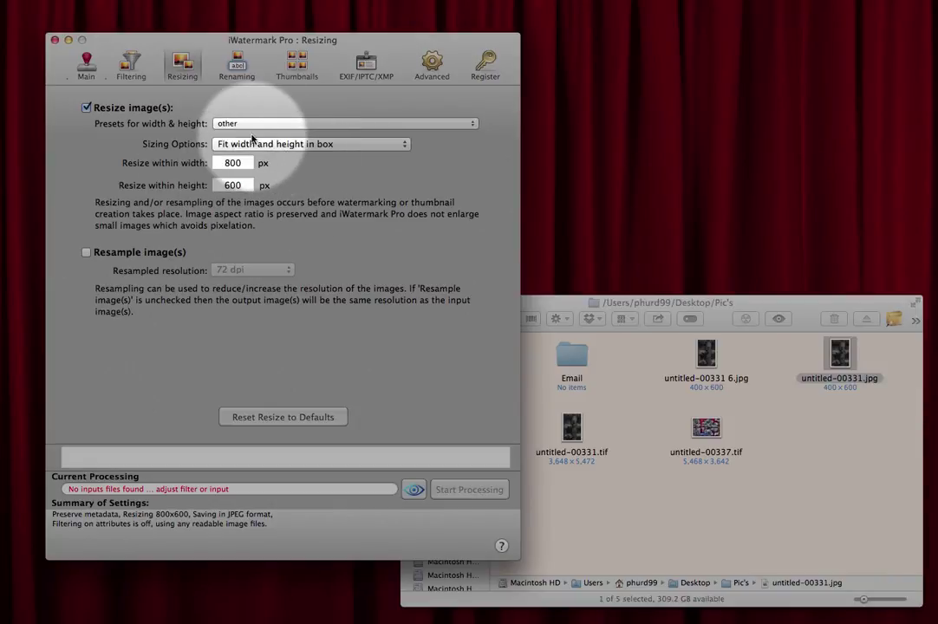
click(86, 107)
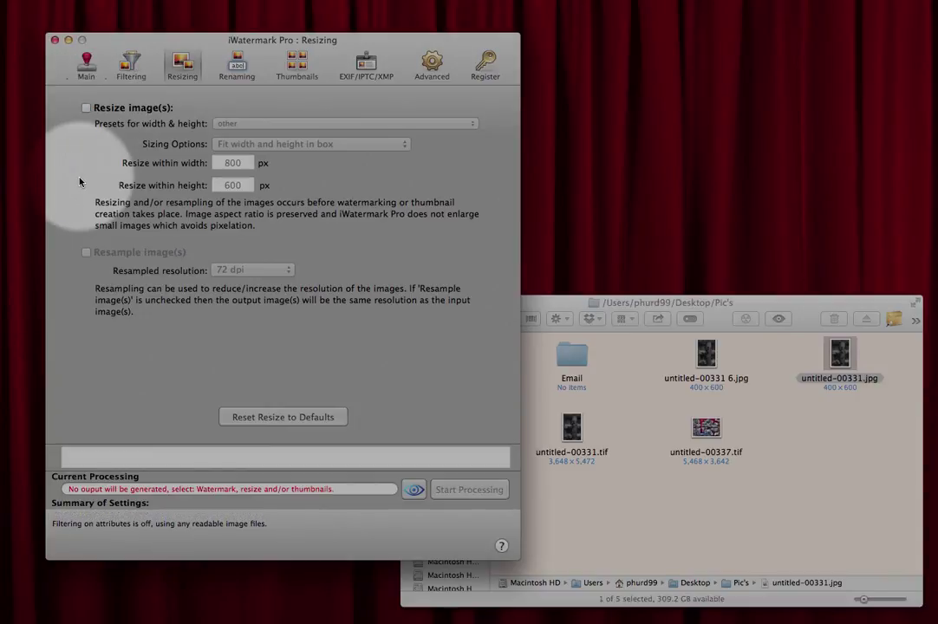
click(86, 65)
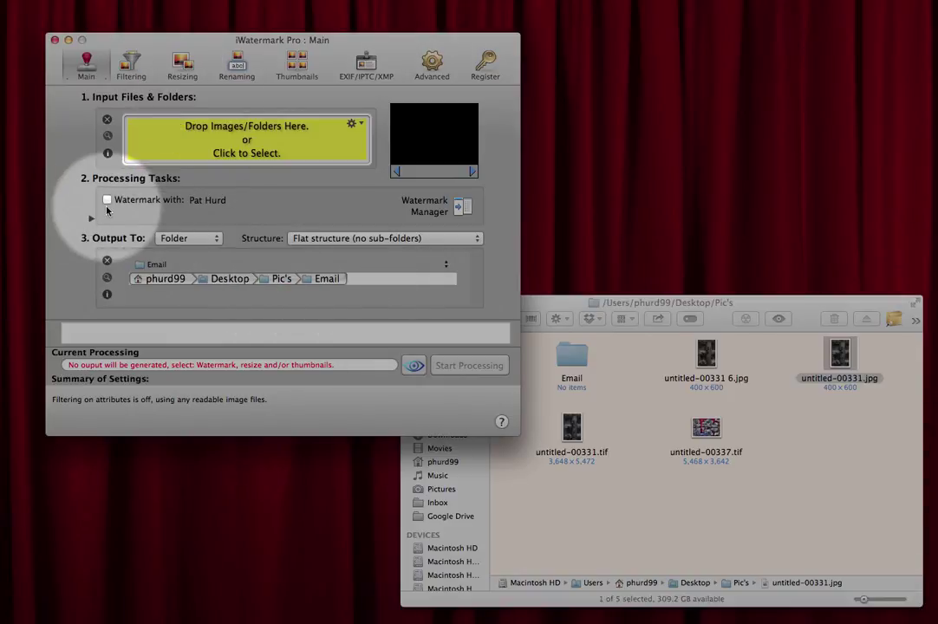
- Turn image resizing and the watermark processing task back on
click(182, 63)
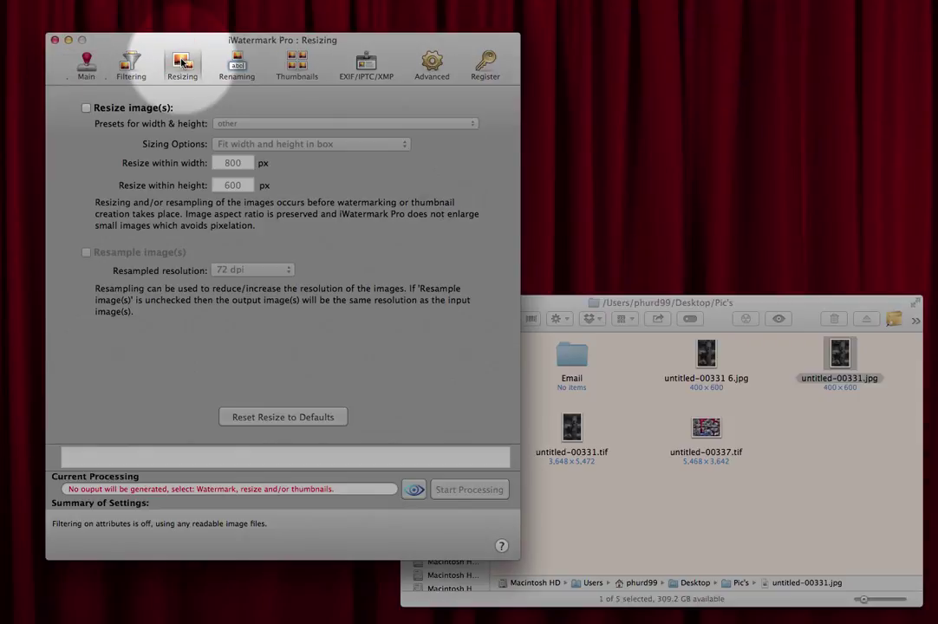
click(86, 108)
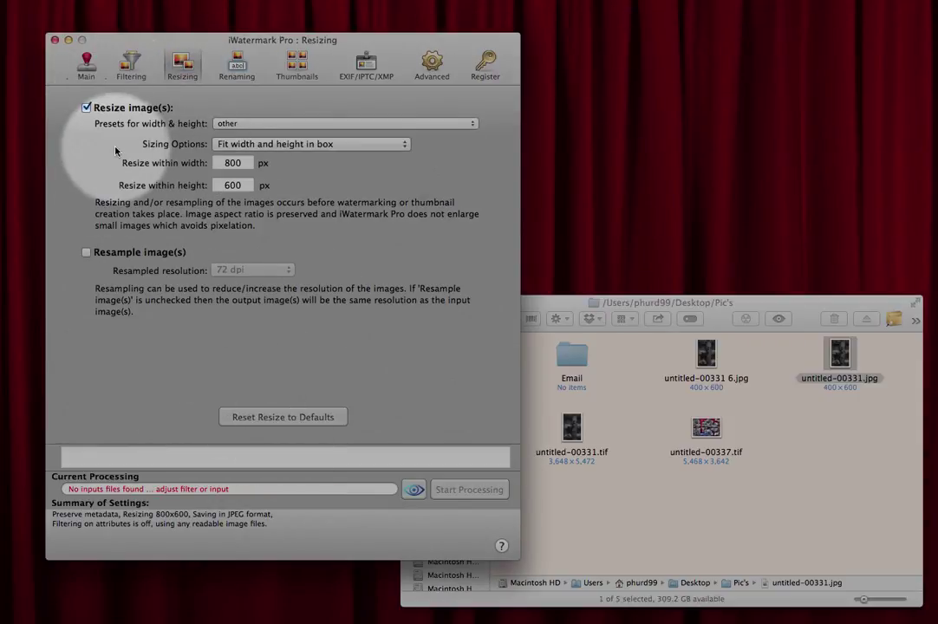
click(88, 66)
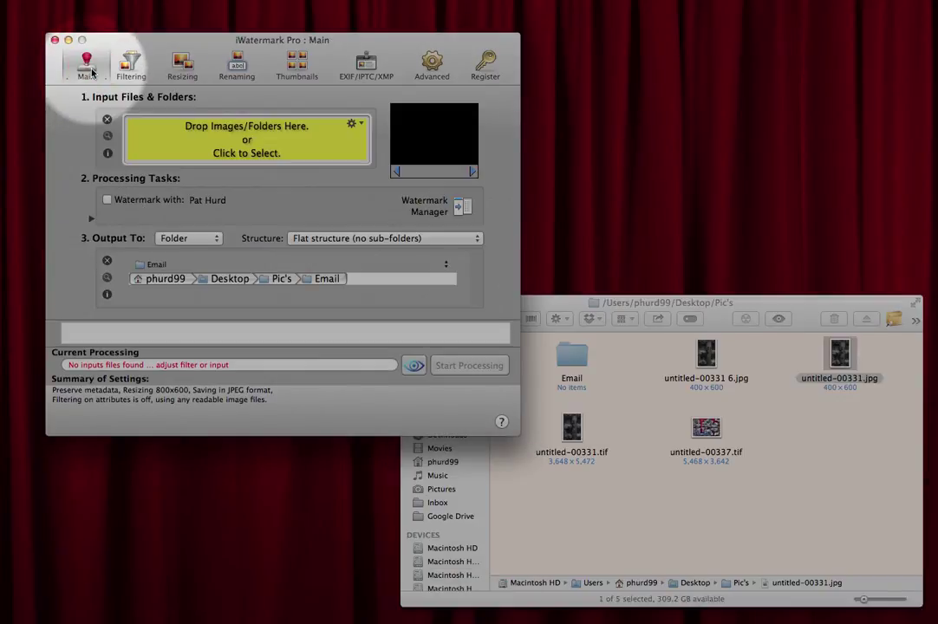
click(107, 200)
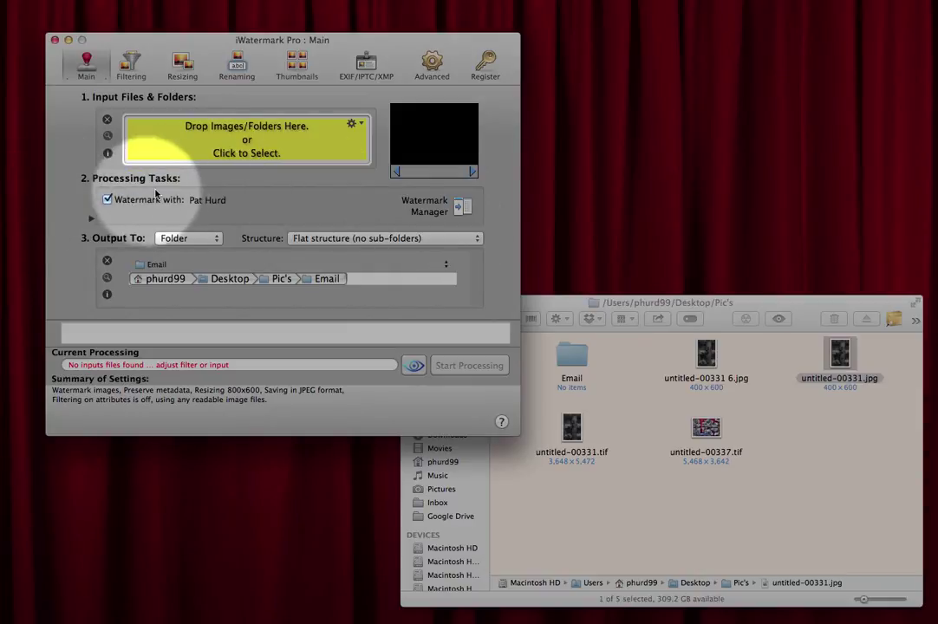
- Open the Watermark Manager and preview Demo: me emboss, Demo: outline me v2, Demo: Inverse © year me and the two locked personal watermarks
click(459, 209)
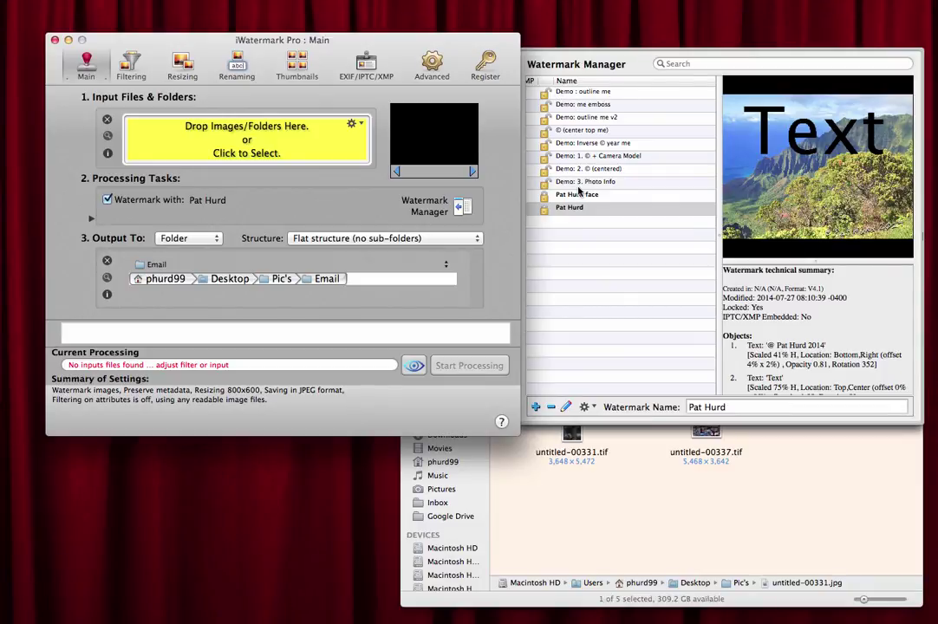
click(576, 104)
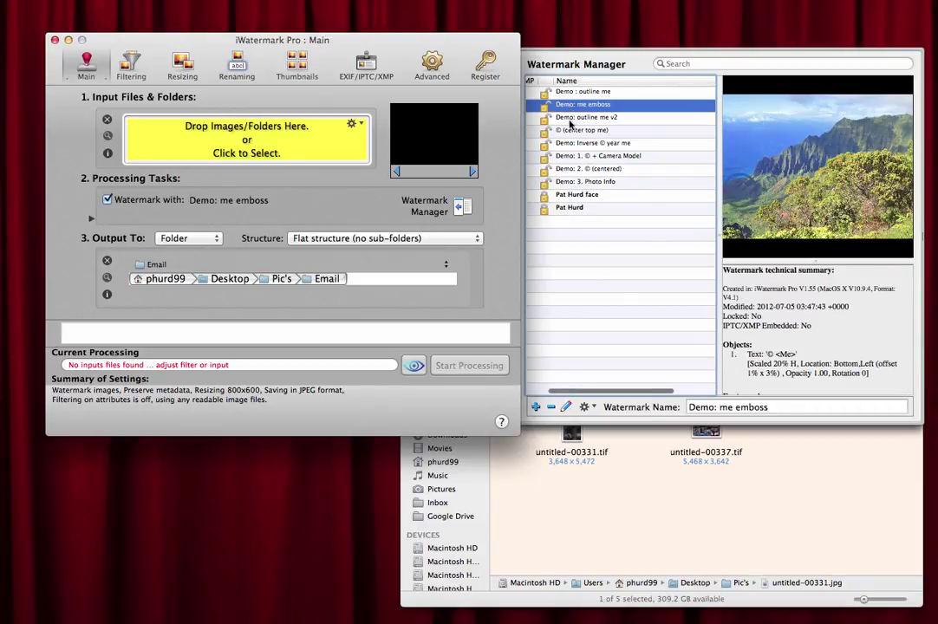
click(570, 118)
click(571, 143)
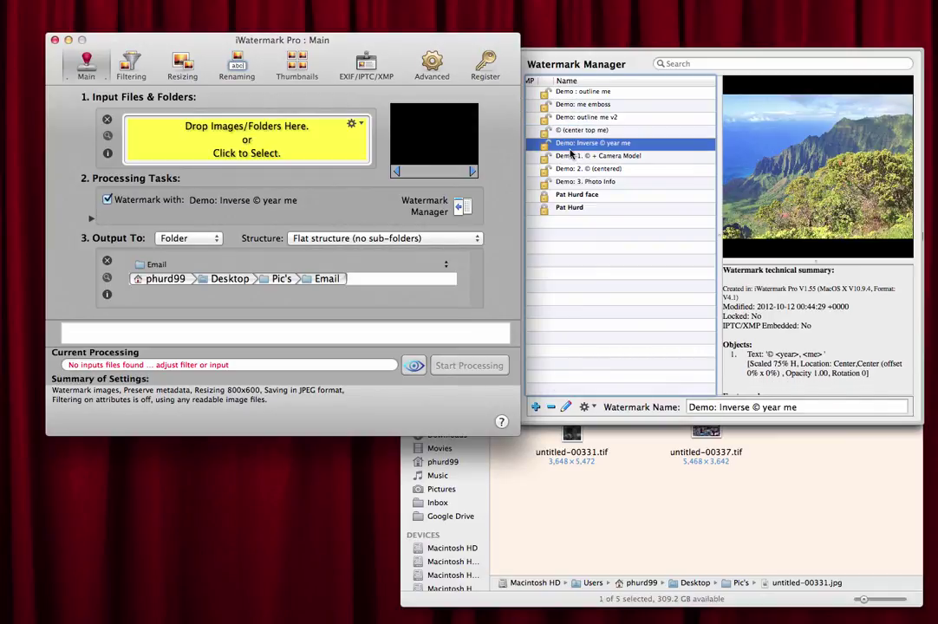
click(569, 196)
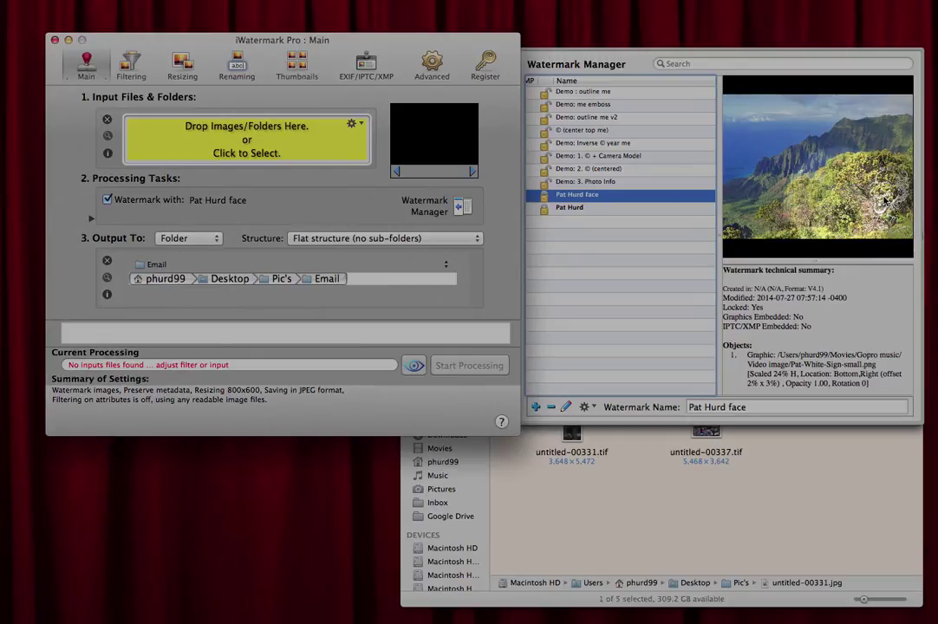
click(572, 209)
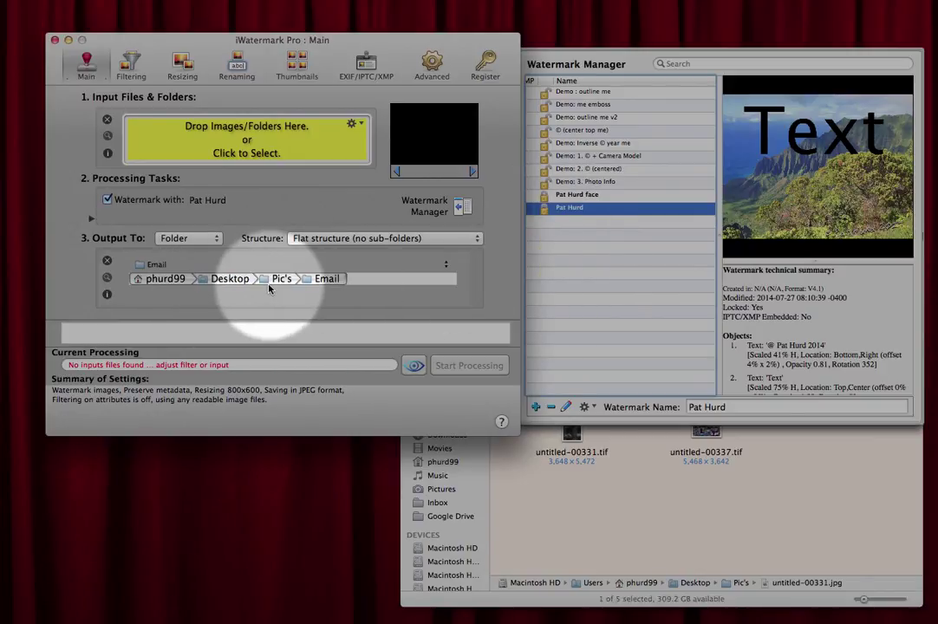
click(536, 408)
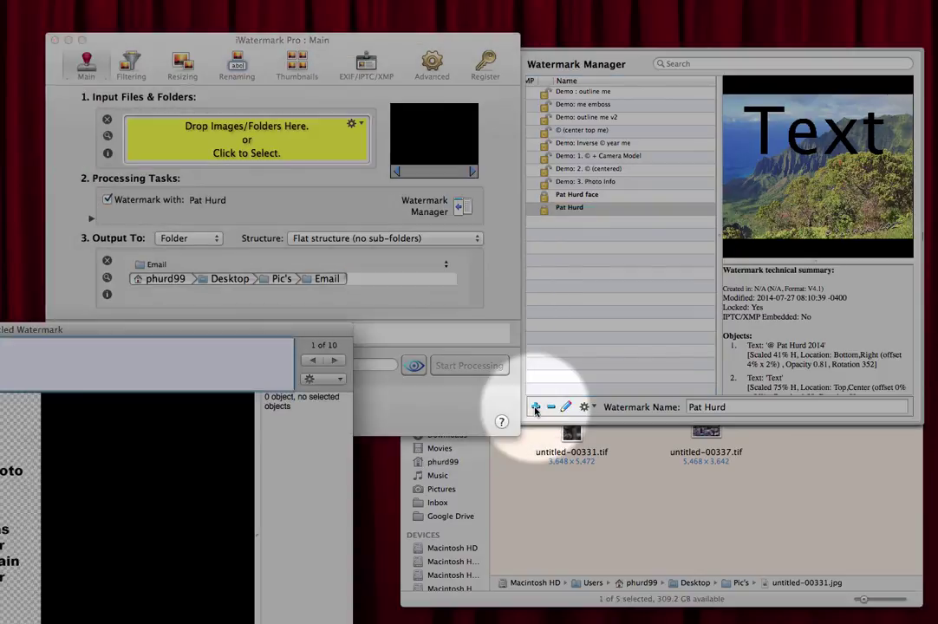
drag(60, 331, 482, 137)
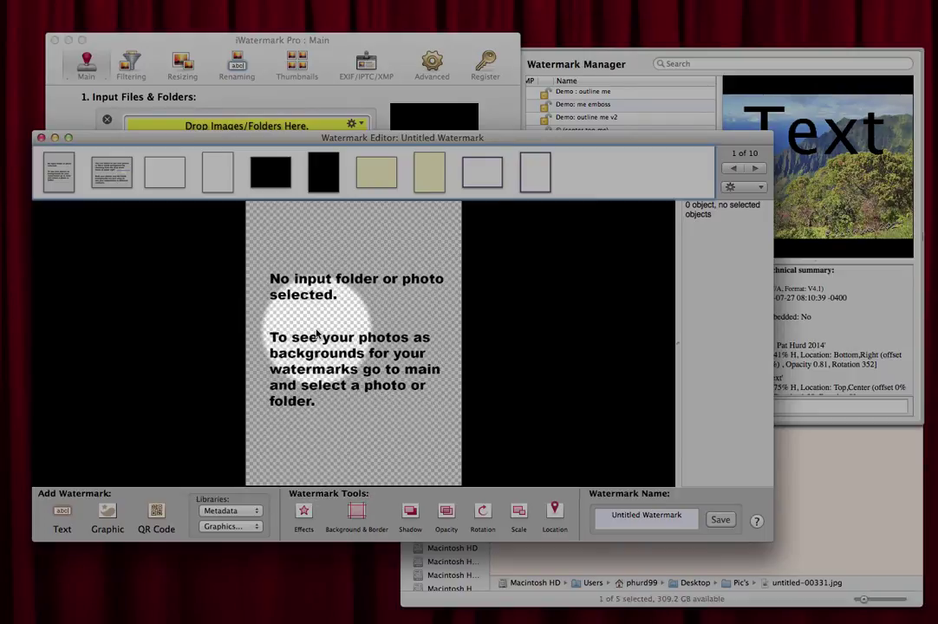
click(40, 139)
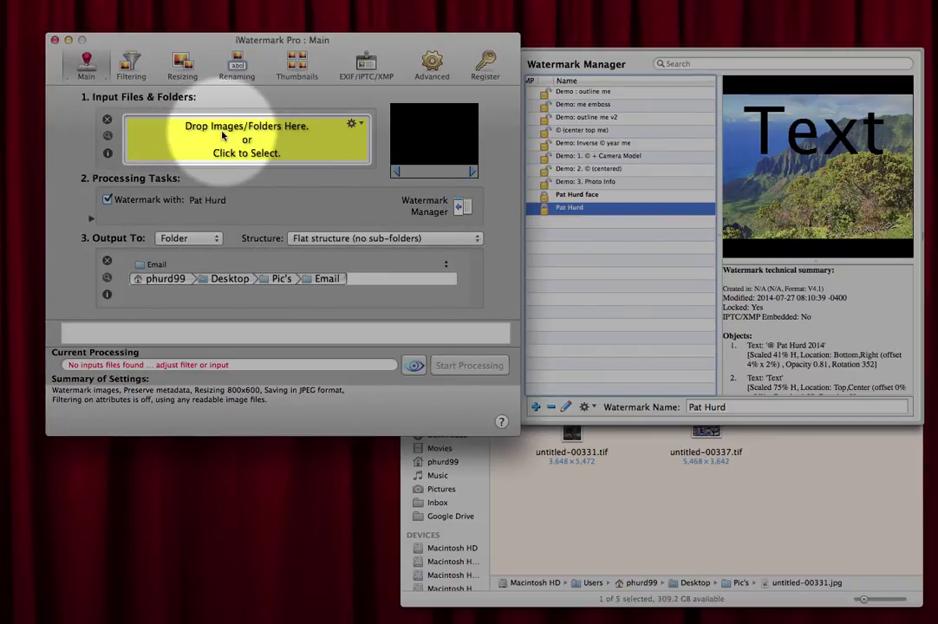
- Add untitled-00331.tif and untitled-00337.tif from the Pic's folder as the input images
click(607, 507)
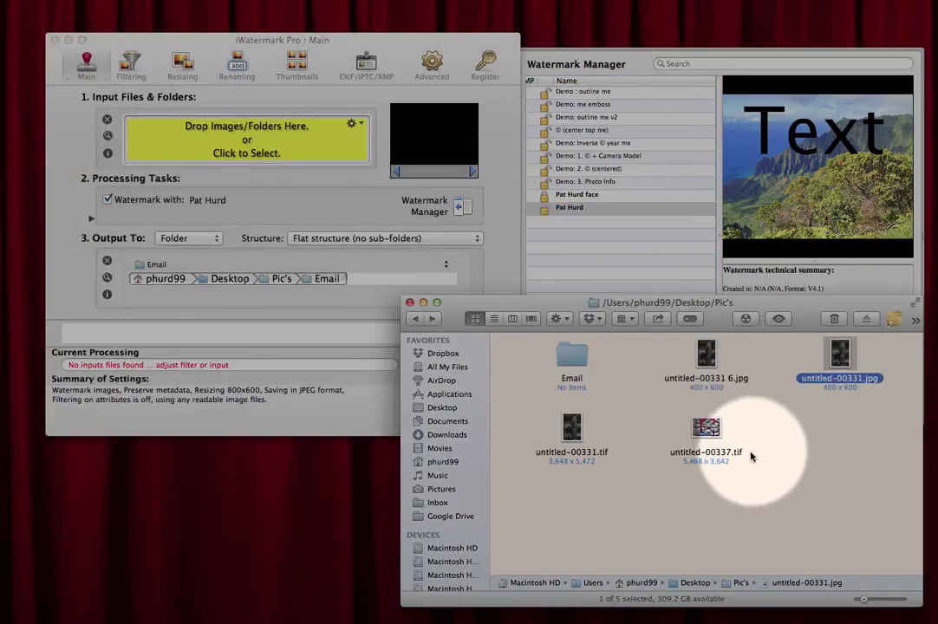
click(719, 435)
super+click(568, 432)
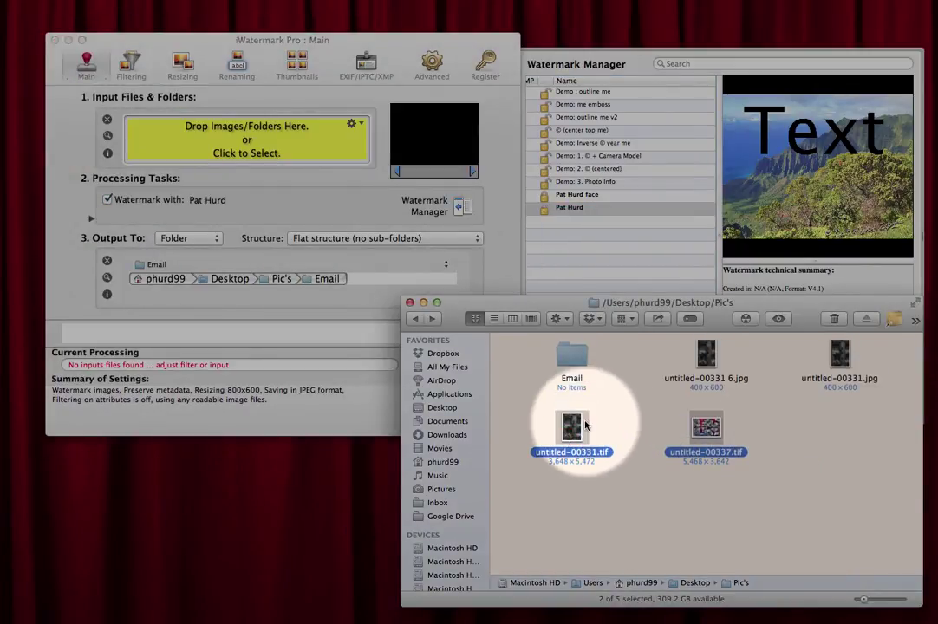
drag(568, 432, 147, 134)
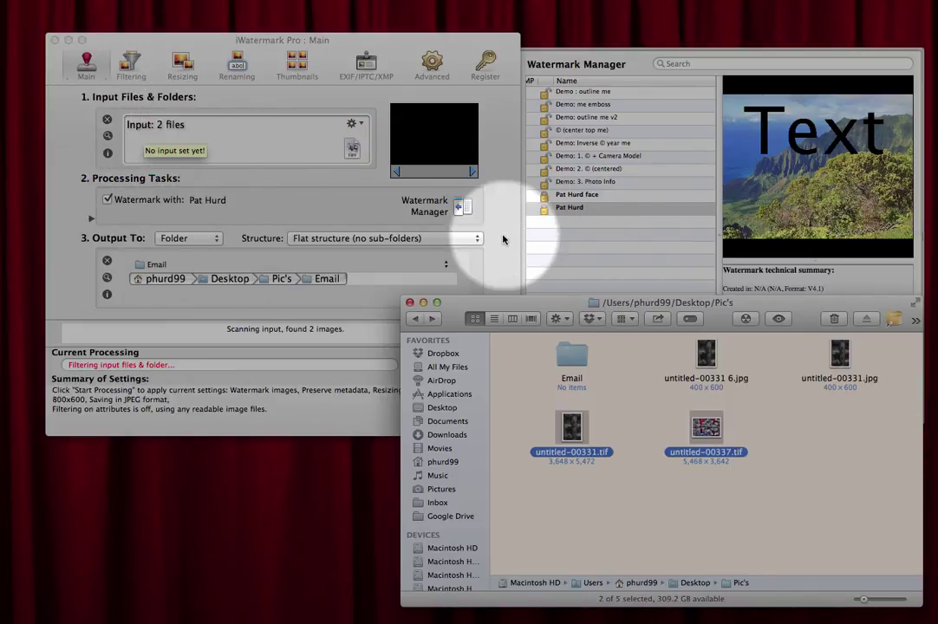
- Create a new watermark and add a text object reading "@ Copyright 2014"
click(634, 62)
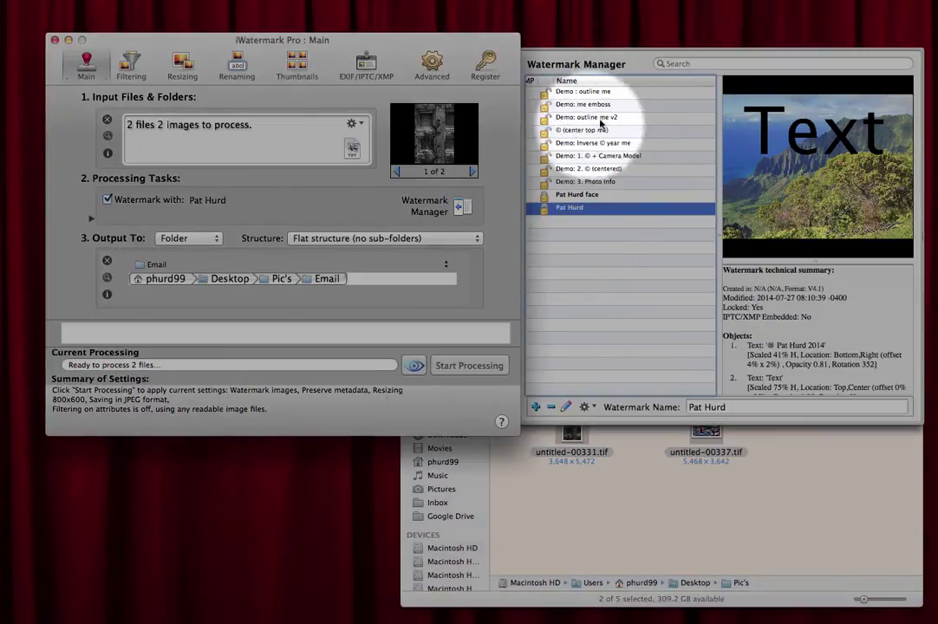
click(535, 408)
drag(80, 330, 509, 153)
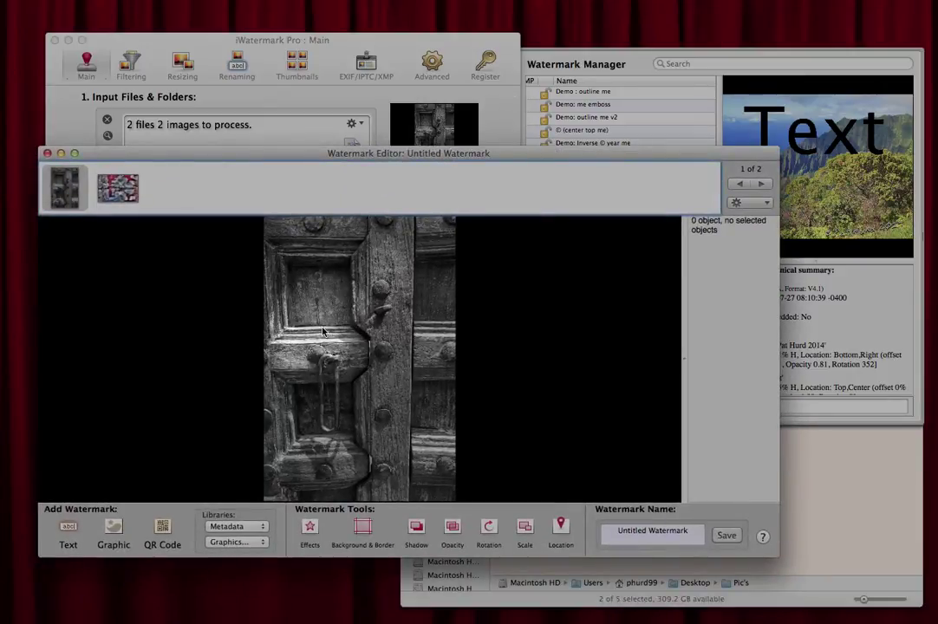
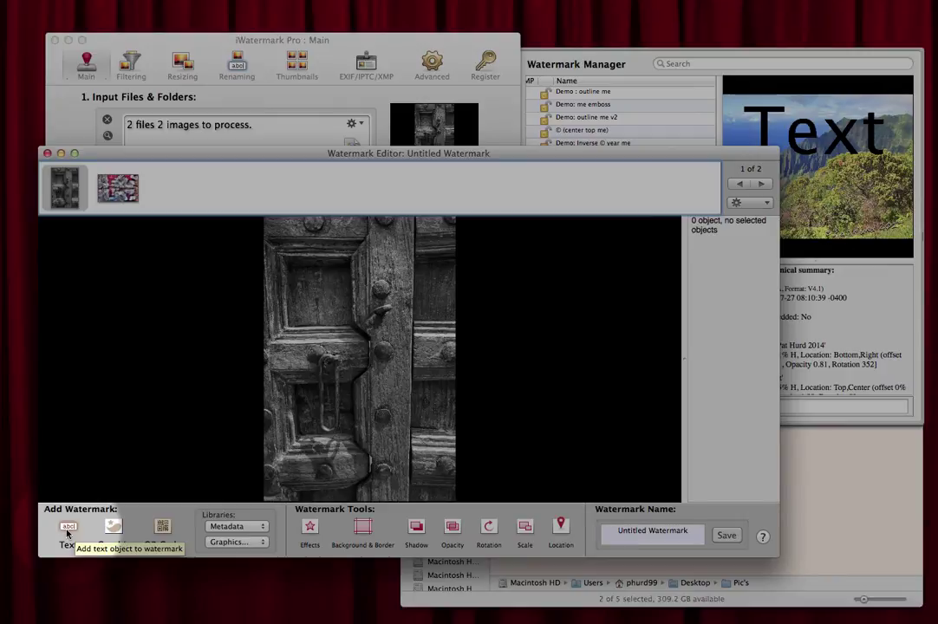
click(67, 530)
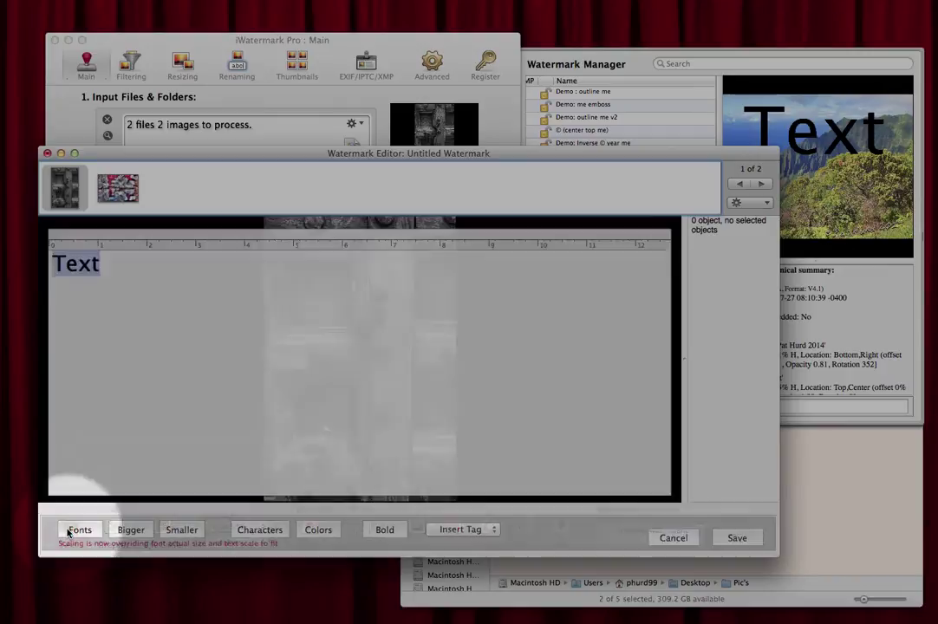
double_click(116, 292)
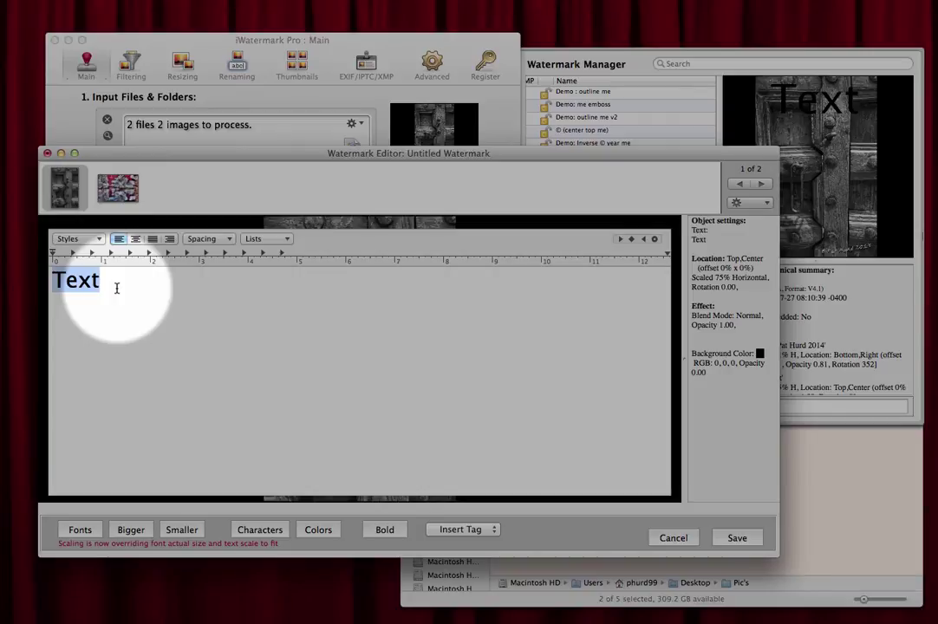
text(@ Copyright 2014)
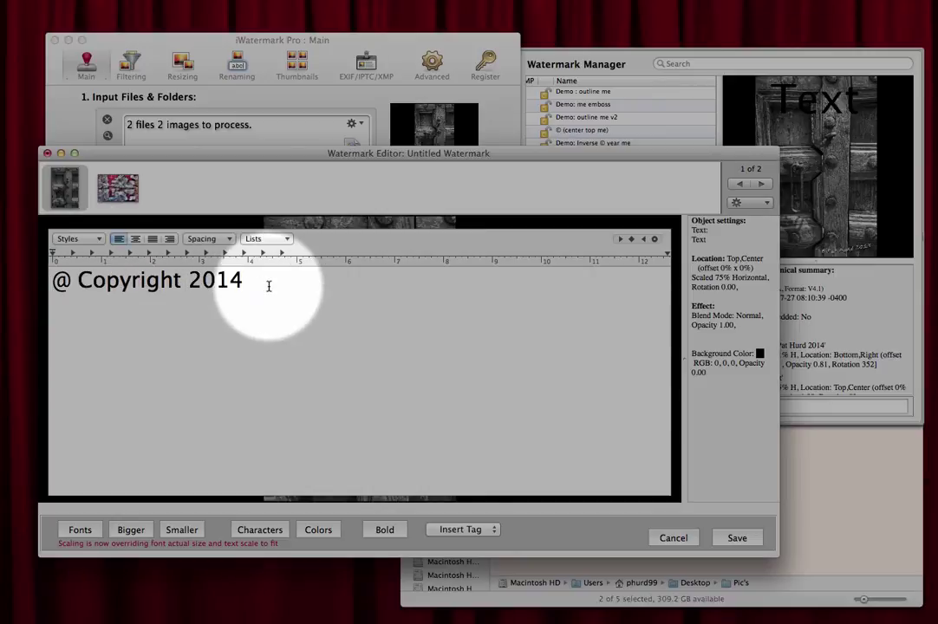
- Set the whole "@ Copyright 2014" text to the recently used personal handwriting font at 32 pt
drag(268, 287, 52, 279)
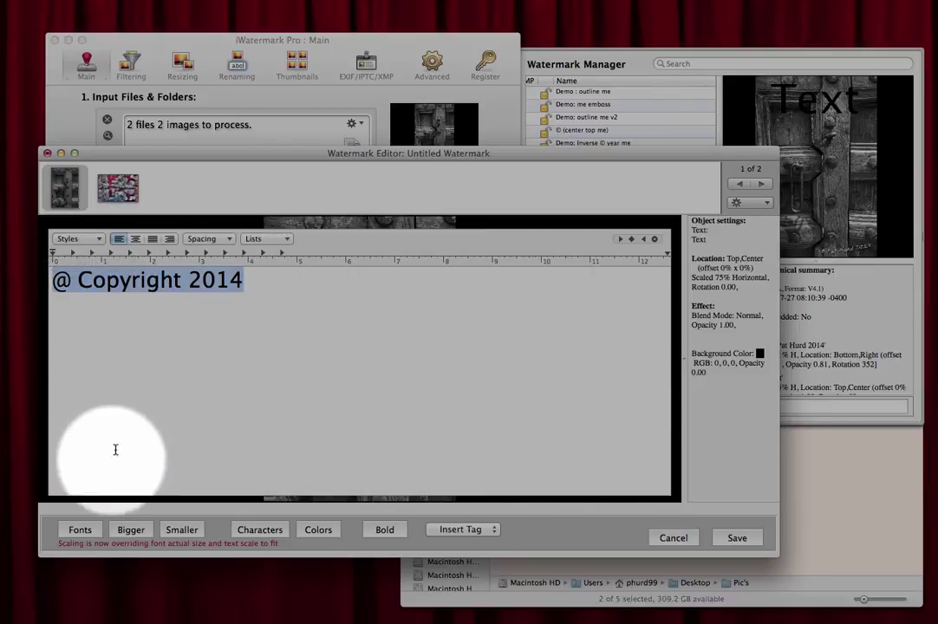
click(78, 529)
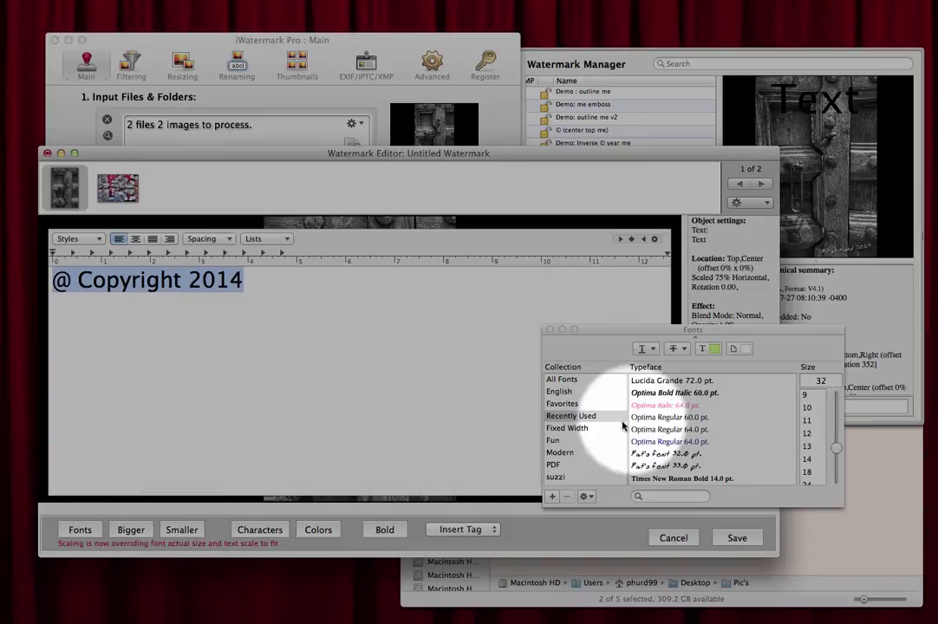
click(665, 455)
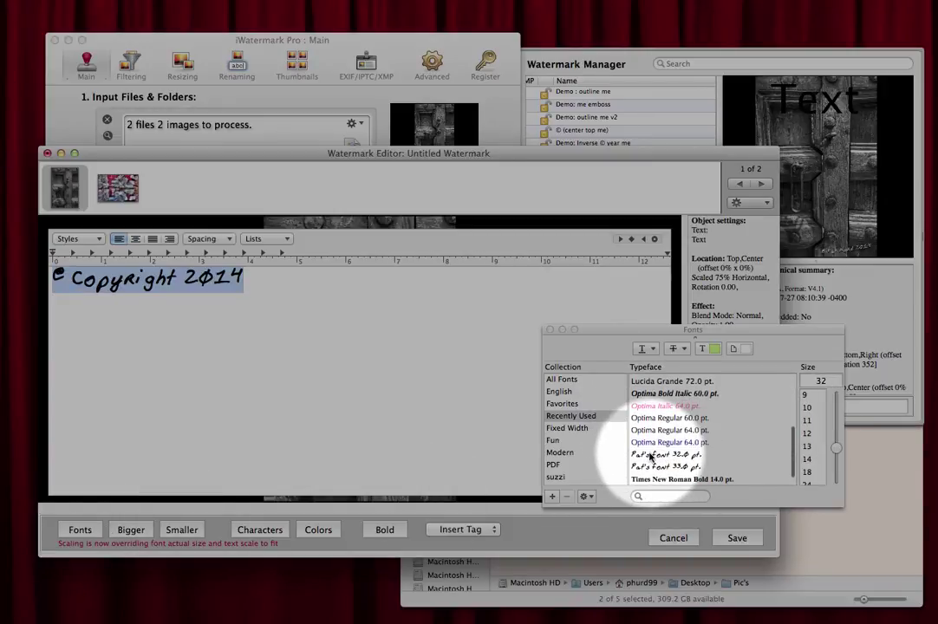
click(649, 456)
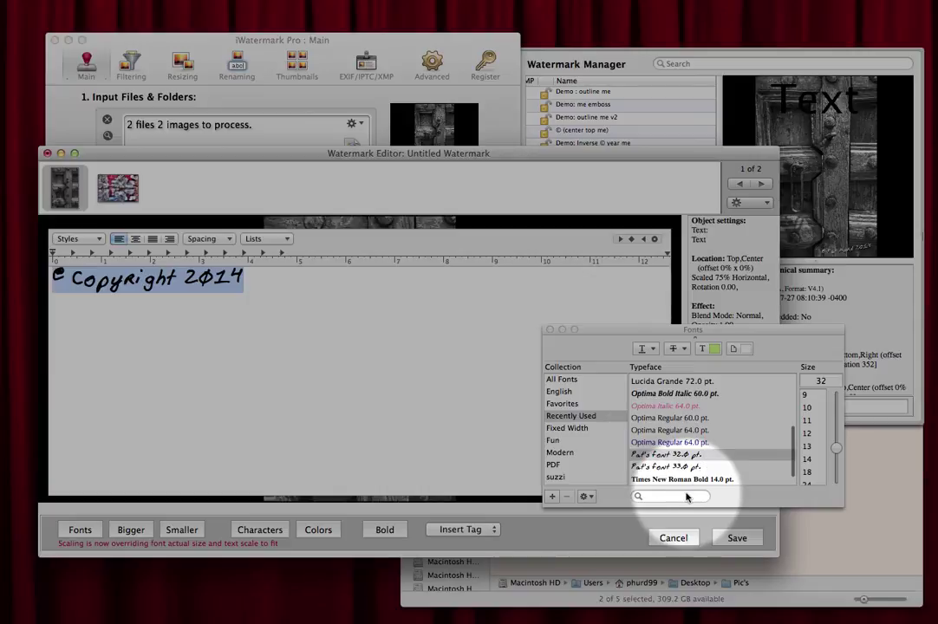
scroll(641, 449, down, 1)
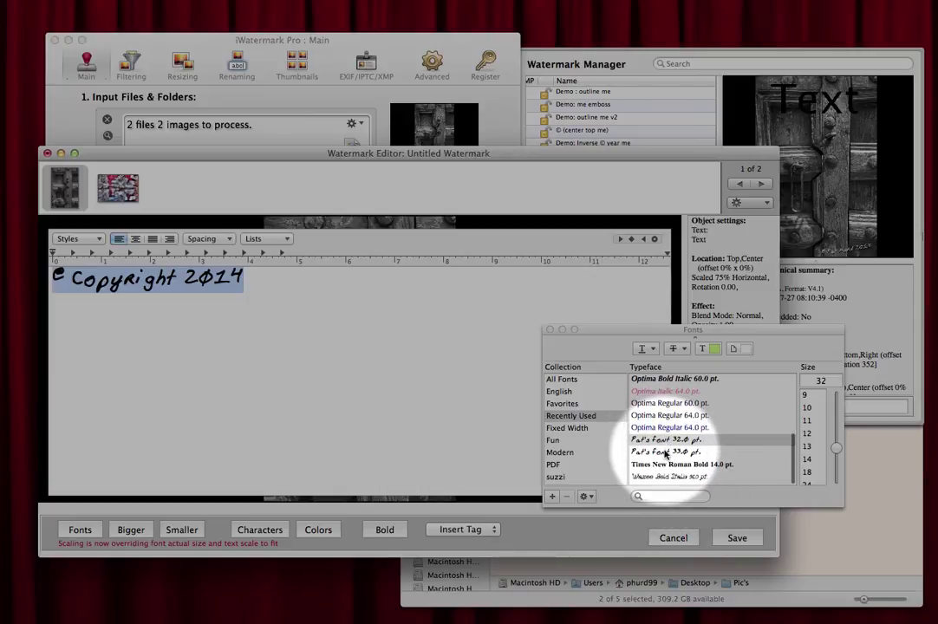
scroll(663, 450, up, 2)
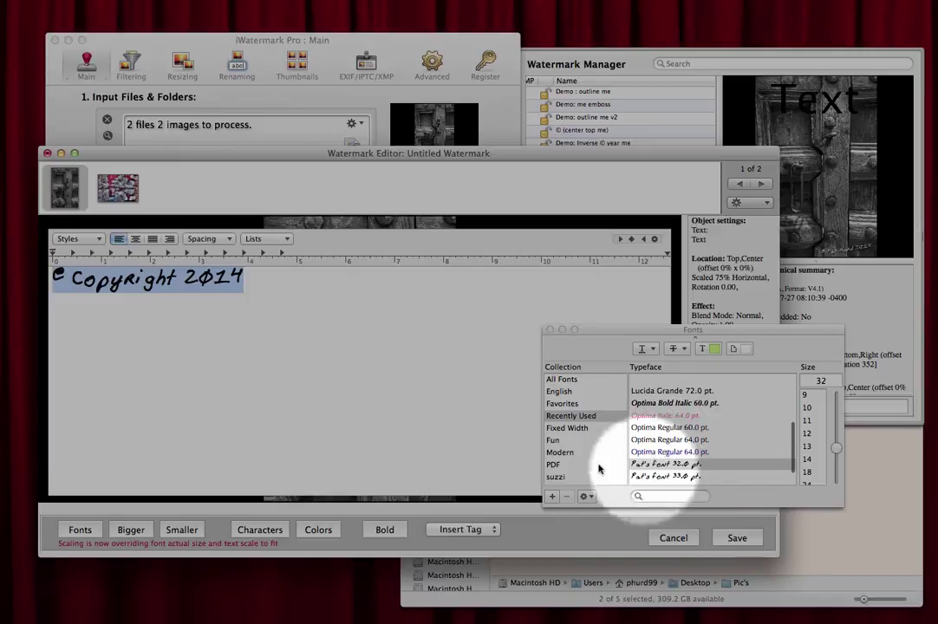
- Close the font chooser and enlarge the selected "@ Copyright 2014" text by one increment
scroll(614, 408, down, 1)
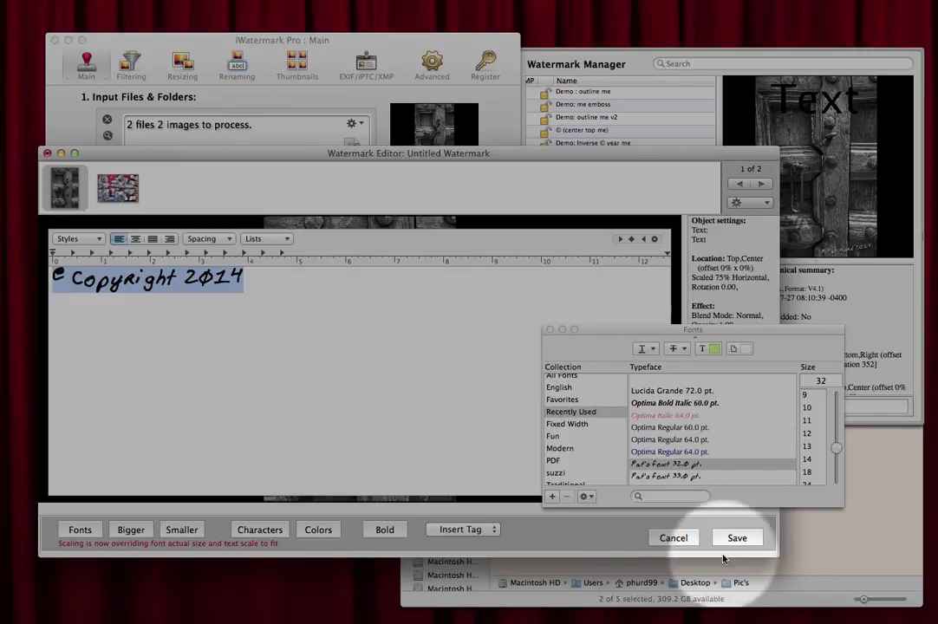
click(548, 329)
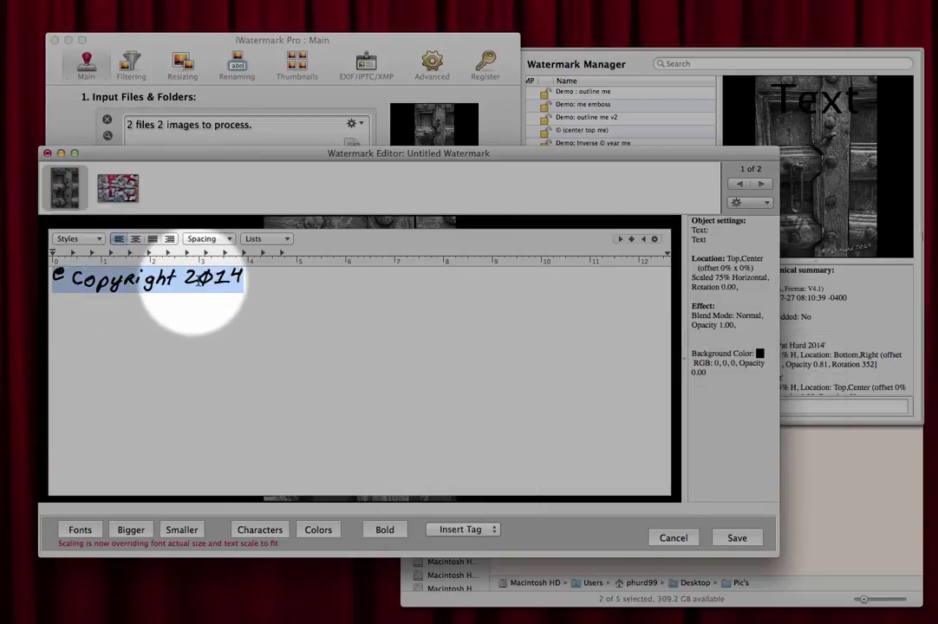
click(143, 530)
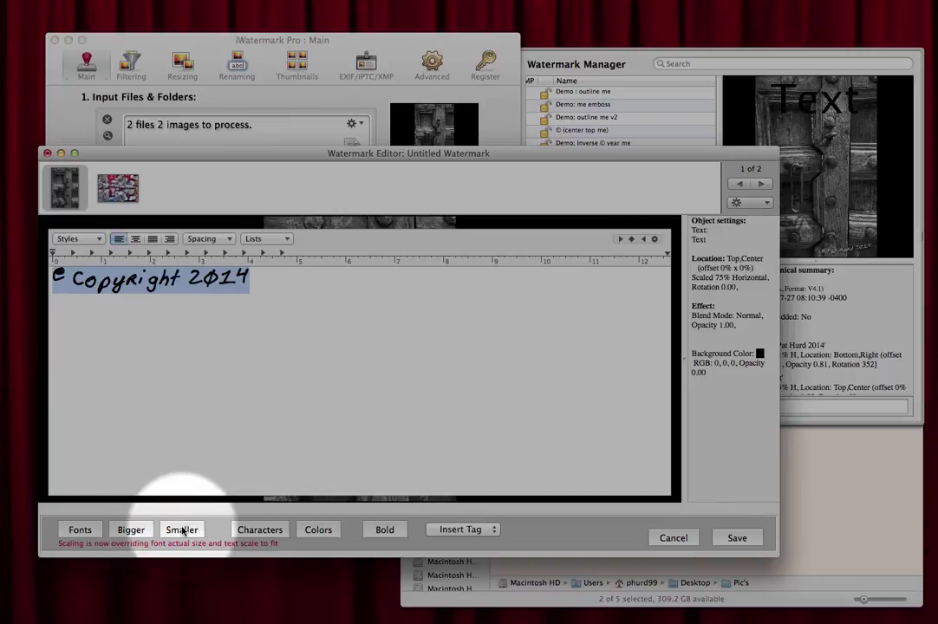
- Color the whole "@ Copyright 2014" text white from the Apple palette, try bold, and save the text object
click(314, 533)
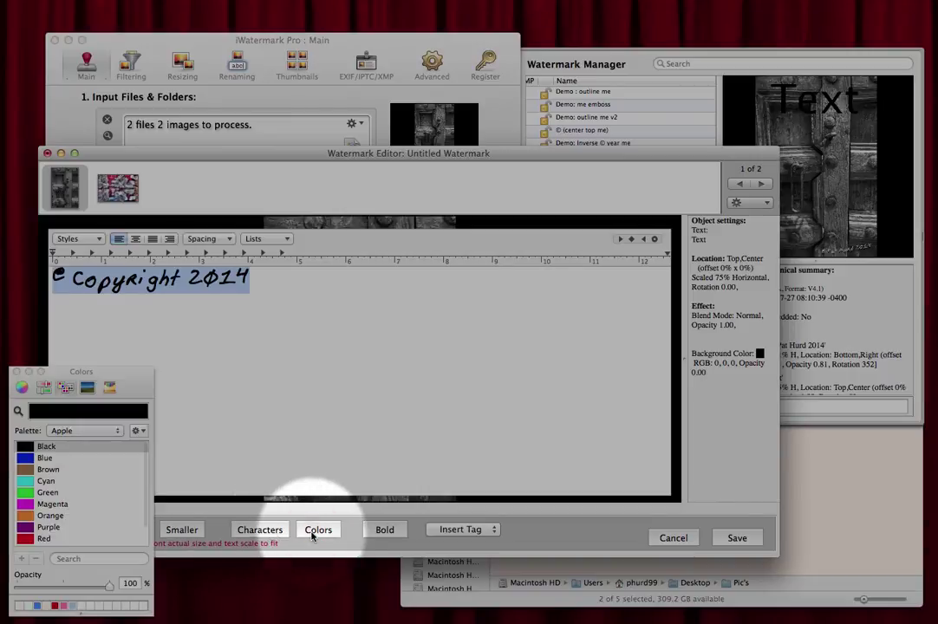
scroll(78, 498, down, 3)
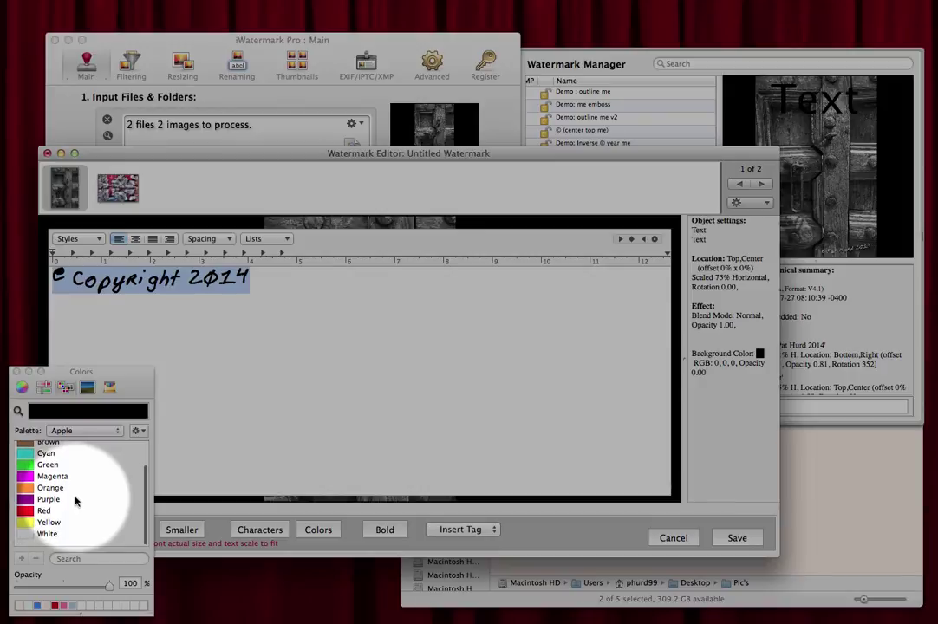
click(30, 544)
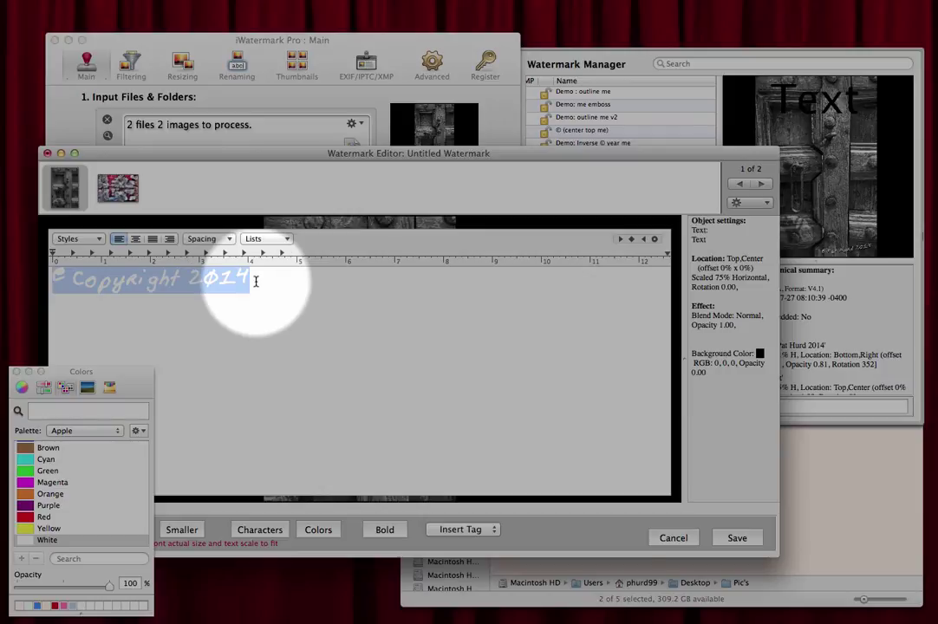
click(17, 371)
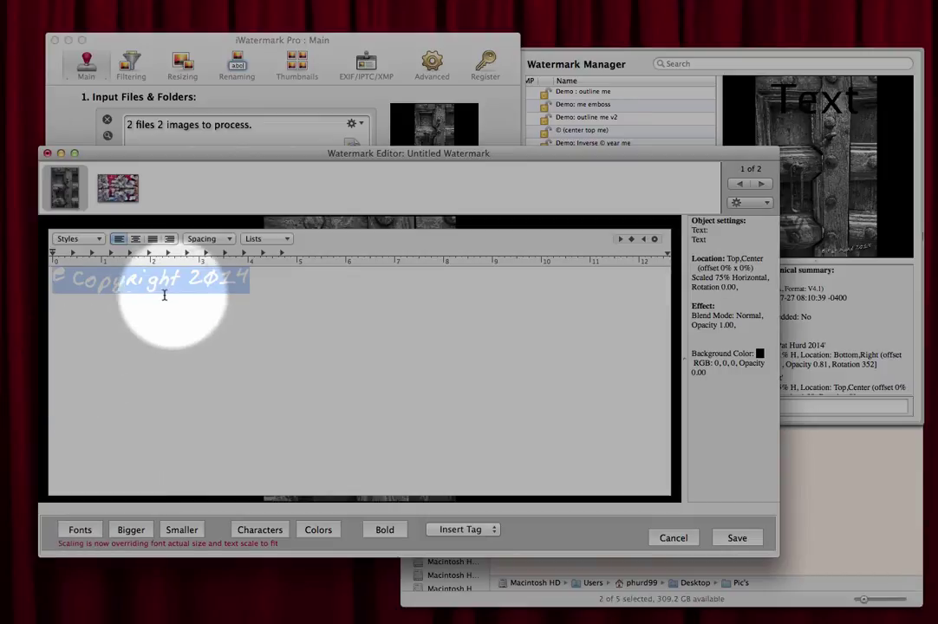
click(386, 529)
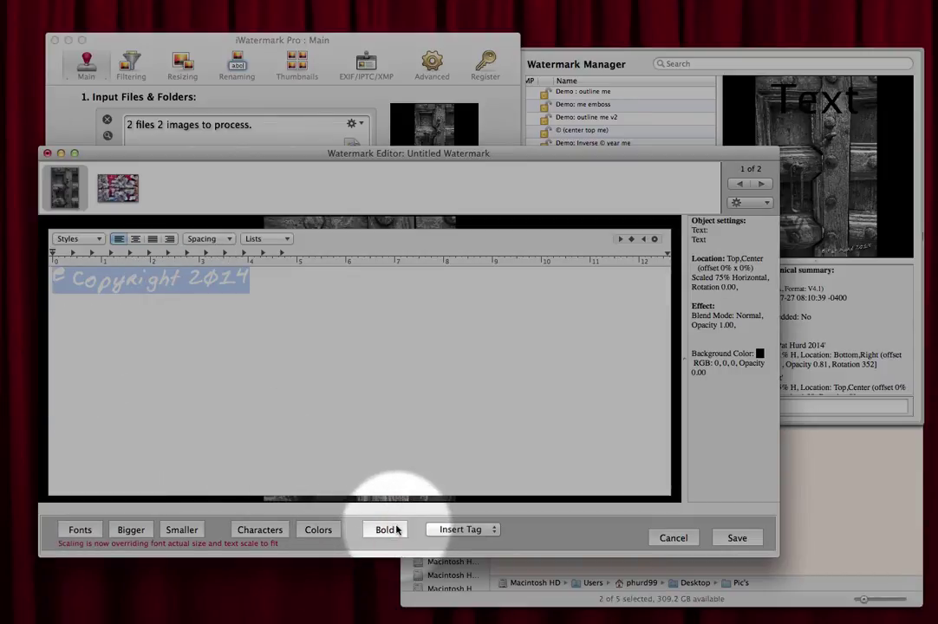
click(738, 538)
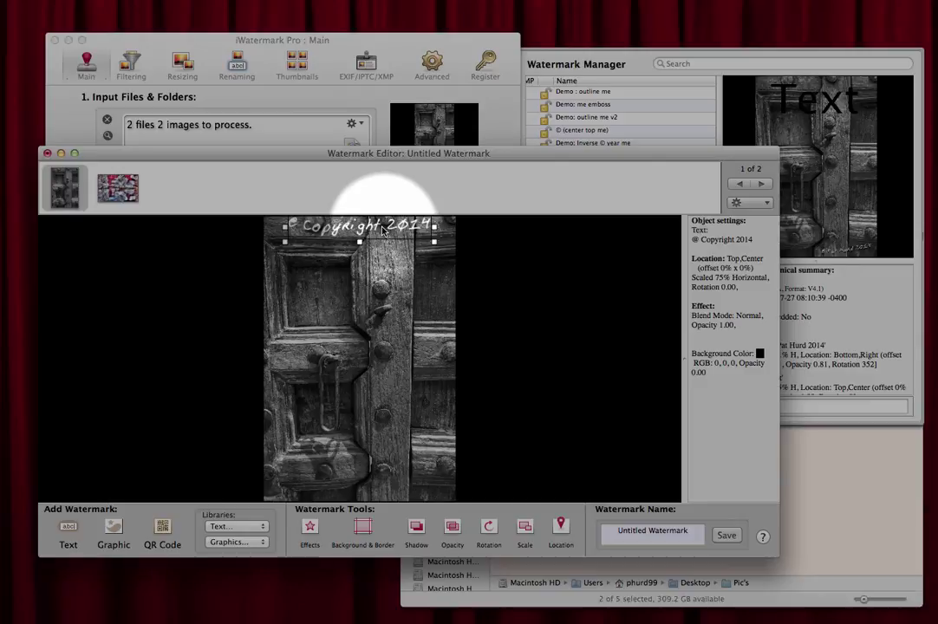
- Apply the Shadow effect template to the copyright text, keeping the Normal blend mode
click(309, 526)
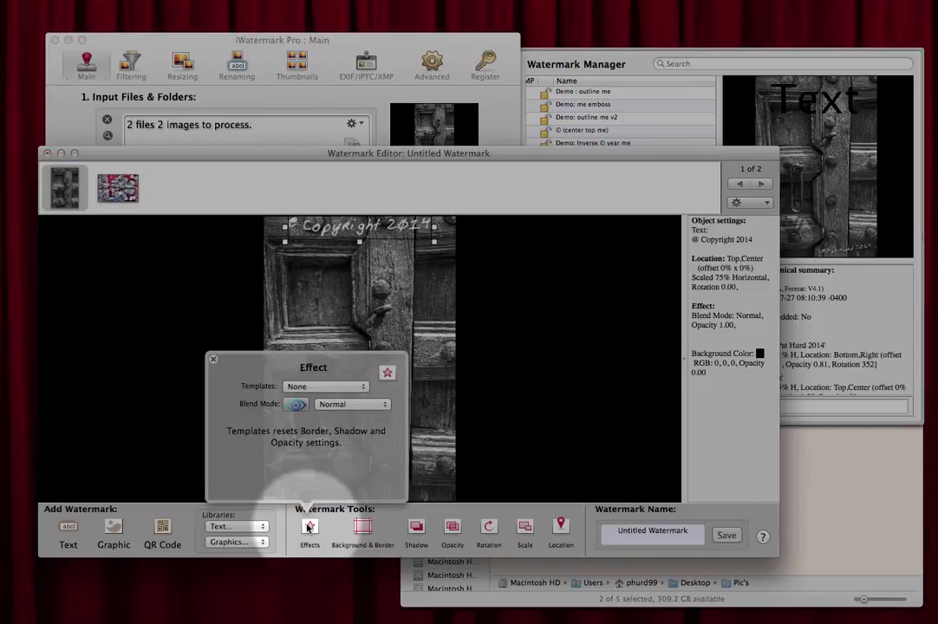
click(312, 386)
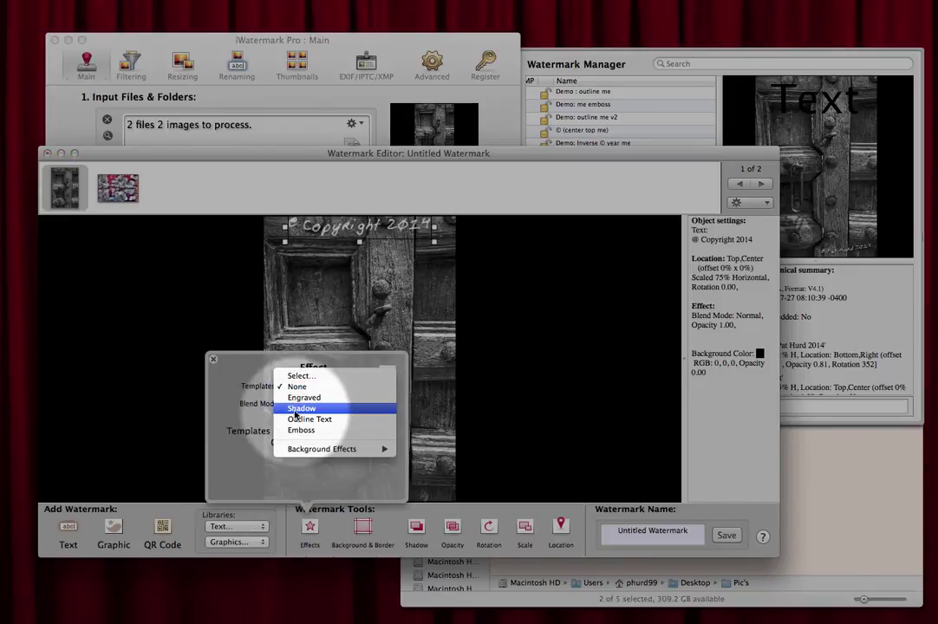
click(295, 410)
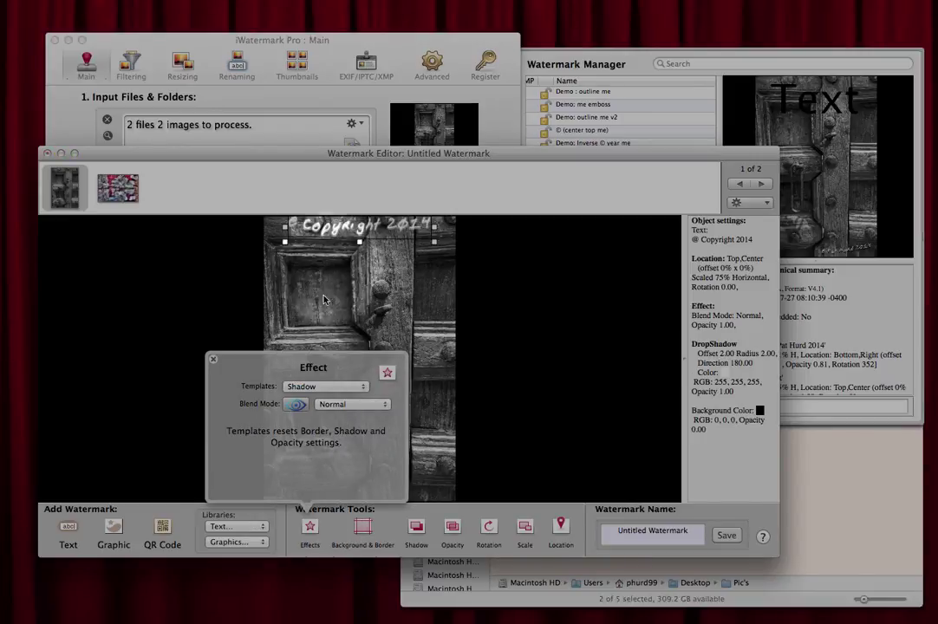
click(315, 387)
click(310, 356)
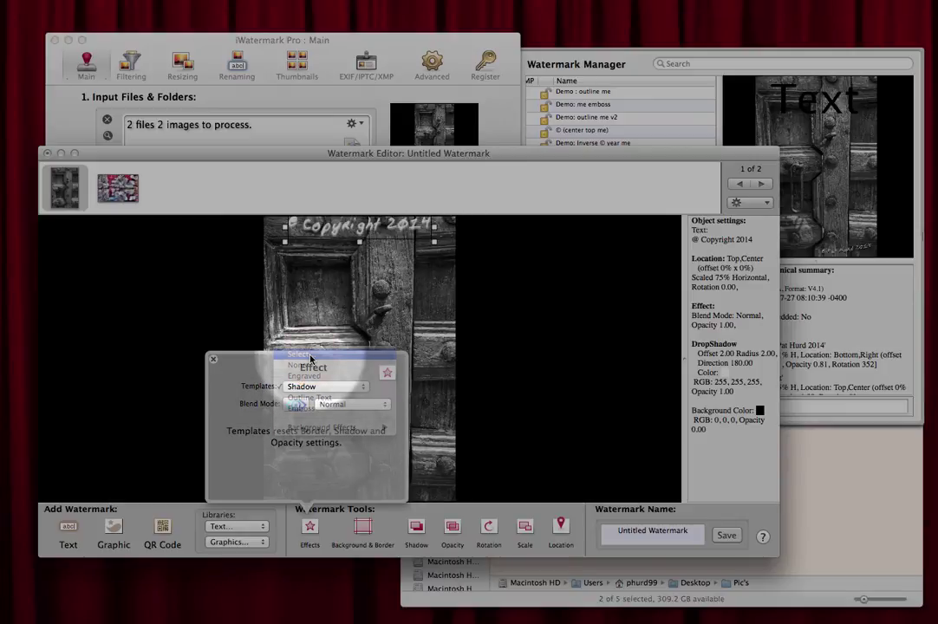
click(151, 356)
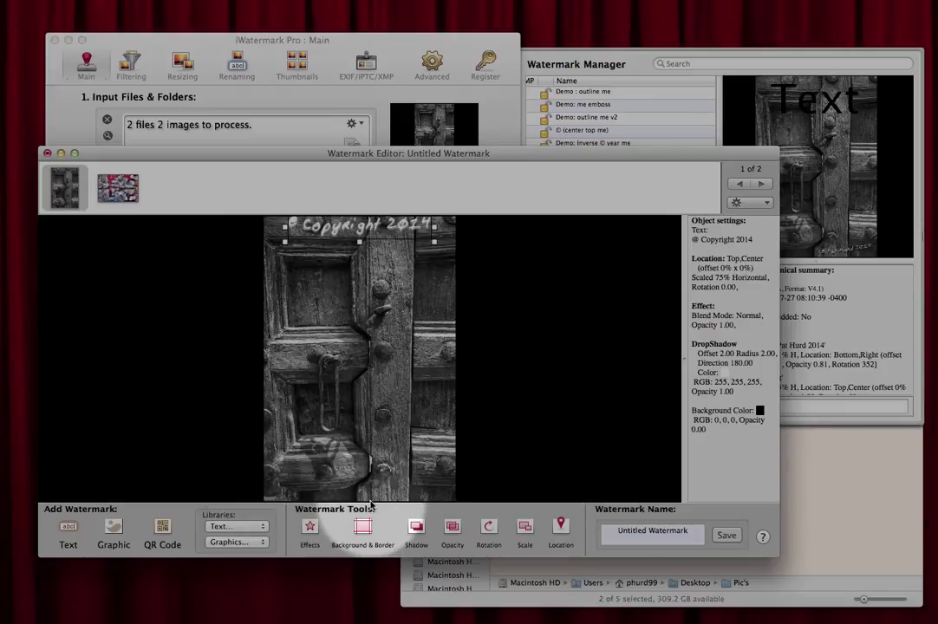
- Set the watermark's background color to green and lower that color's opacity to 0%
click(362, 529)
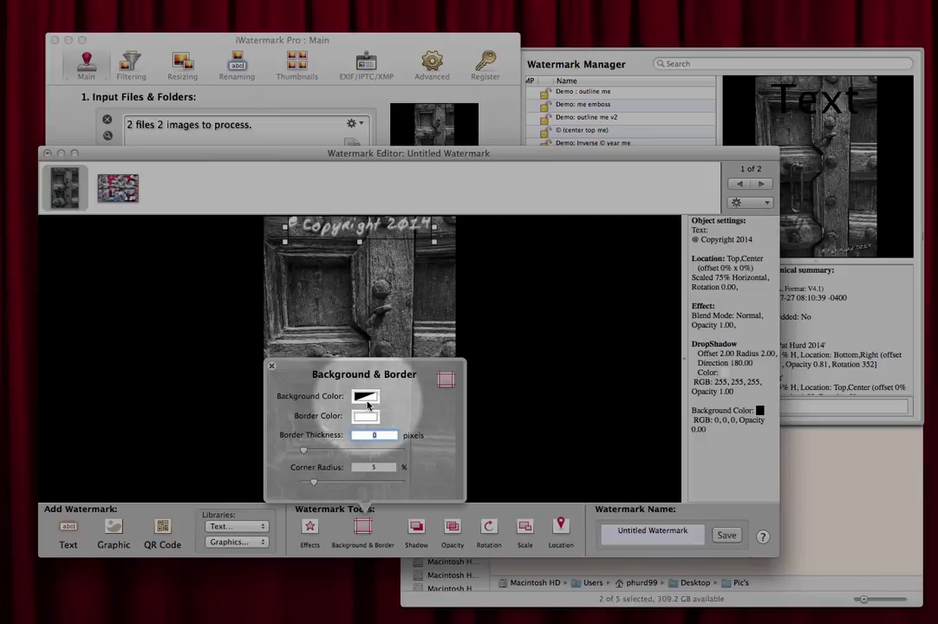
click(366, 398)
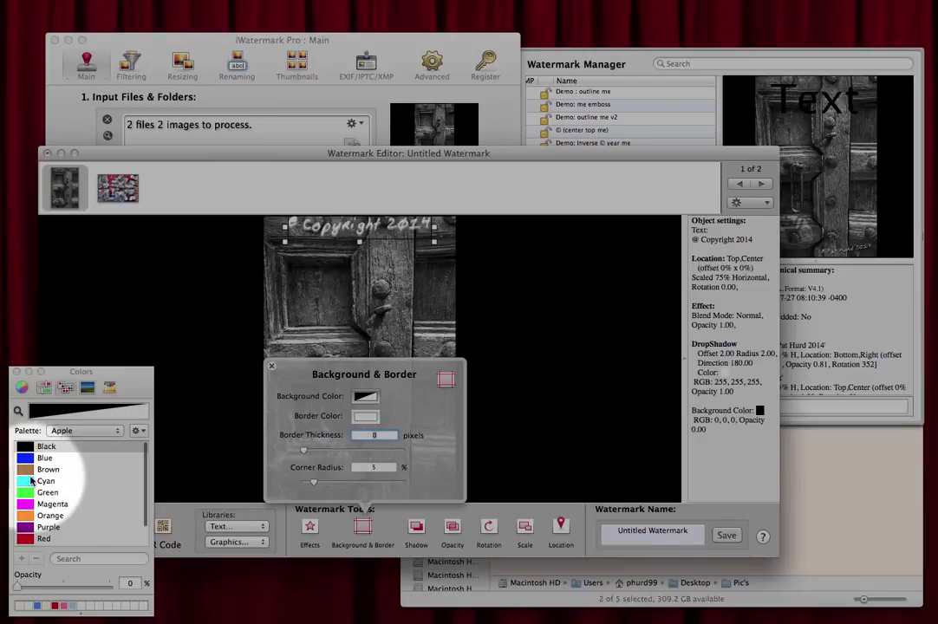
click(29, 492)
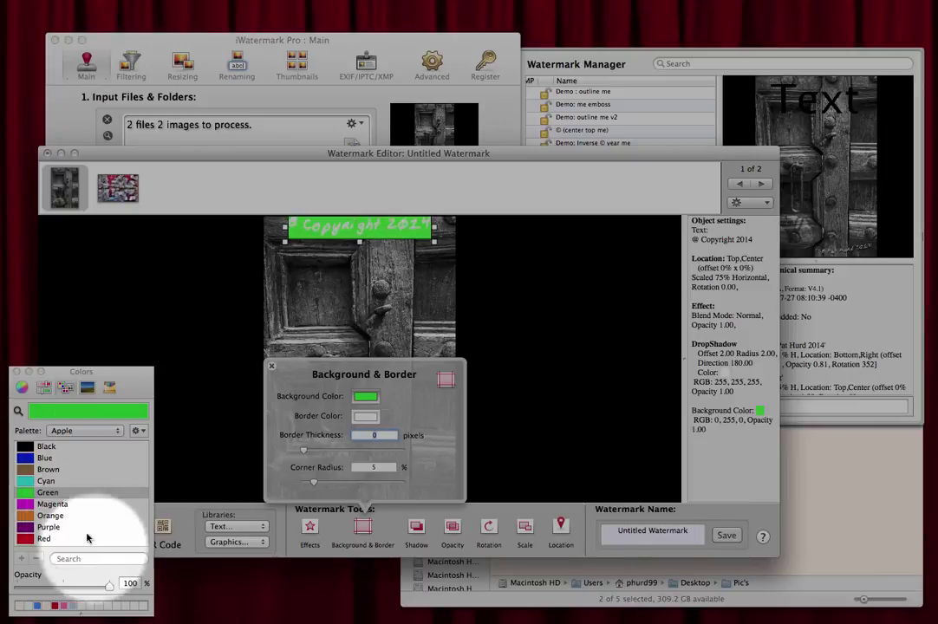
drag(107, 590, 16, 588)
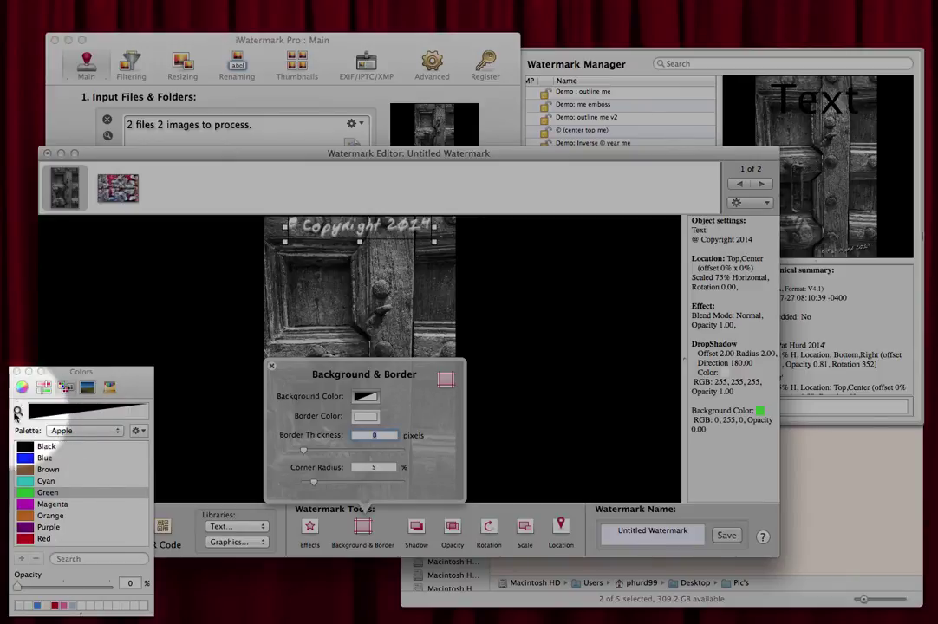
click(15, 371)
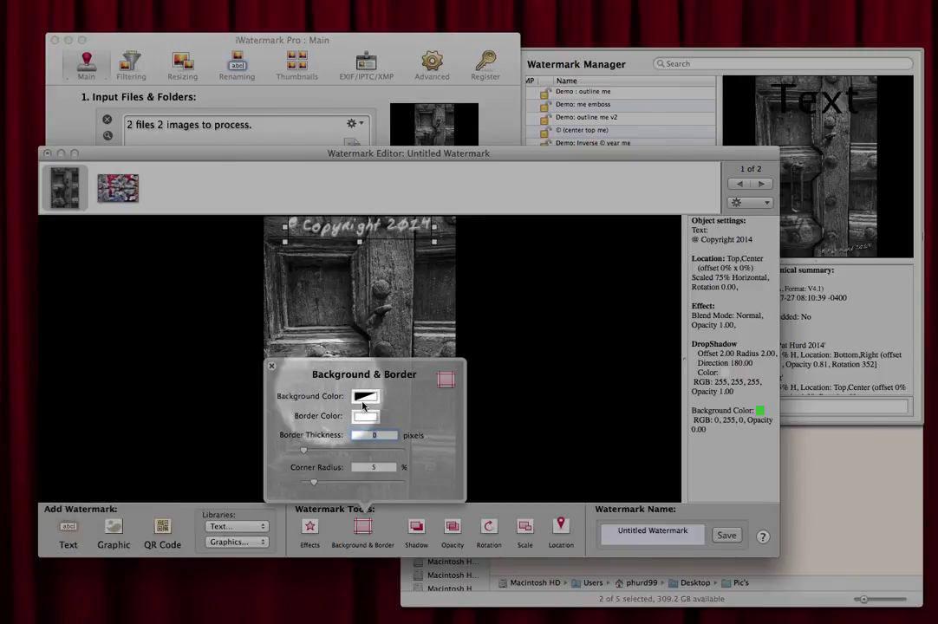
click(271, 368)
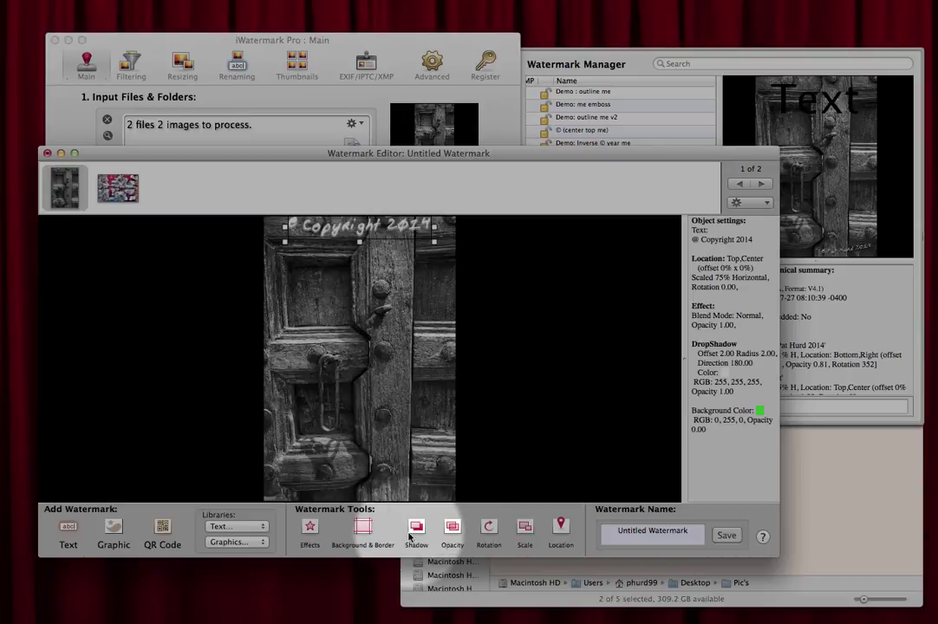
- Set the copyright text's drop shadow direction to 135 and its offset to about 4.13
click(418, 530)
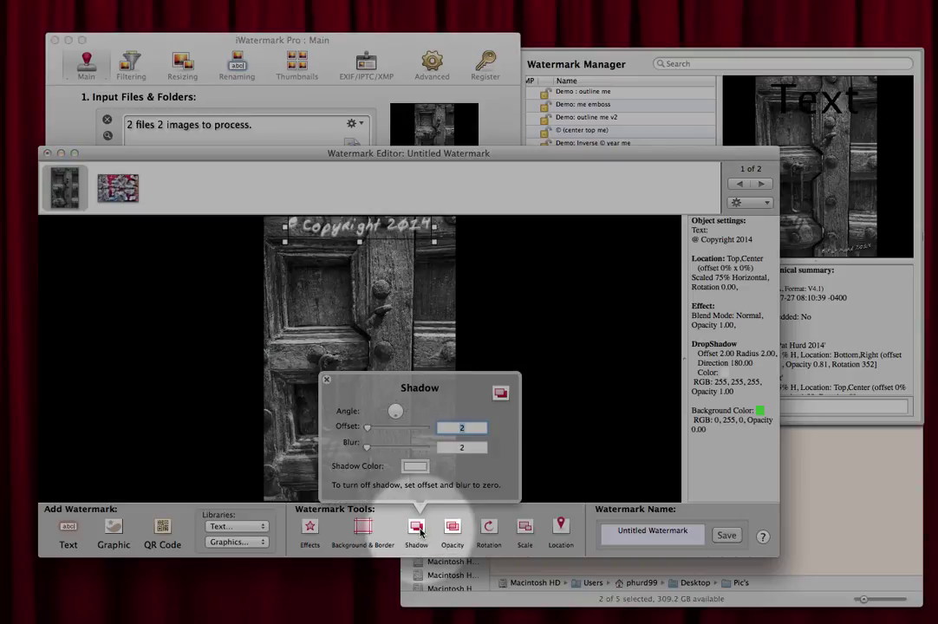
click(399, 418)
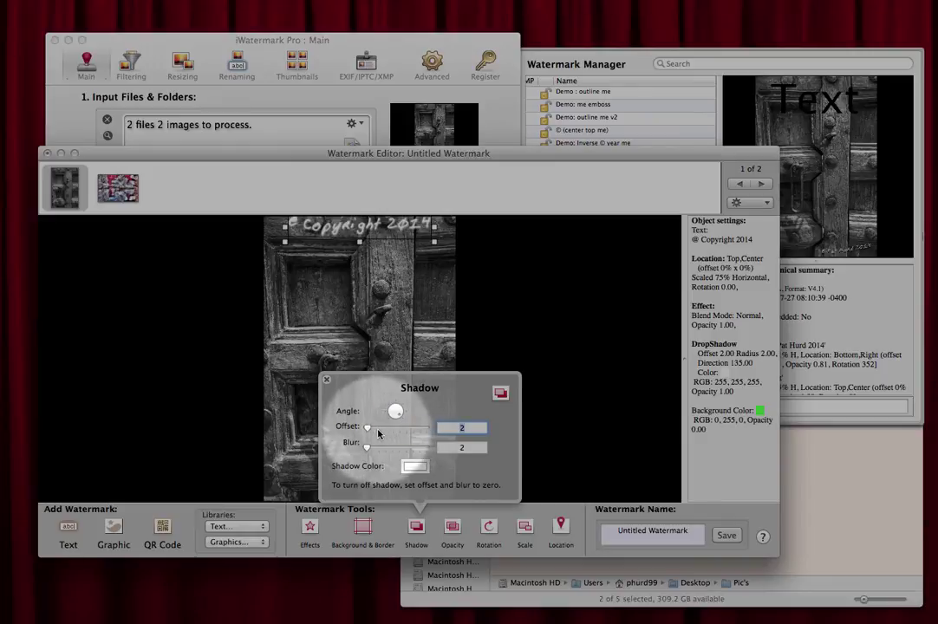
drag(368, 430, 371, 433)
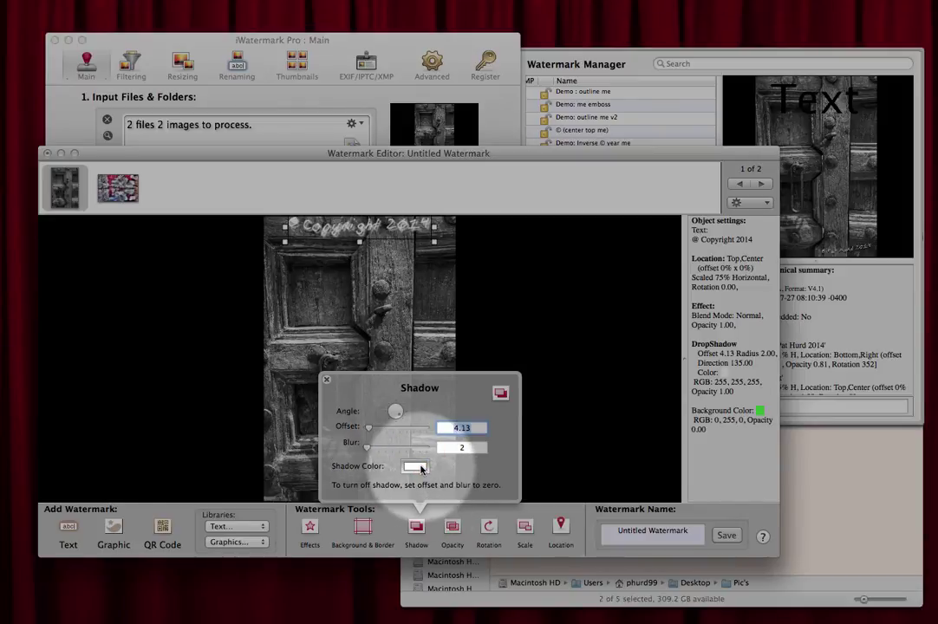
- Color the drop shadow red after trying yellow, and reduce its offset to about 1.45
click(419, 467)
click(43, 517)
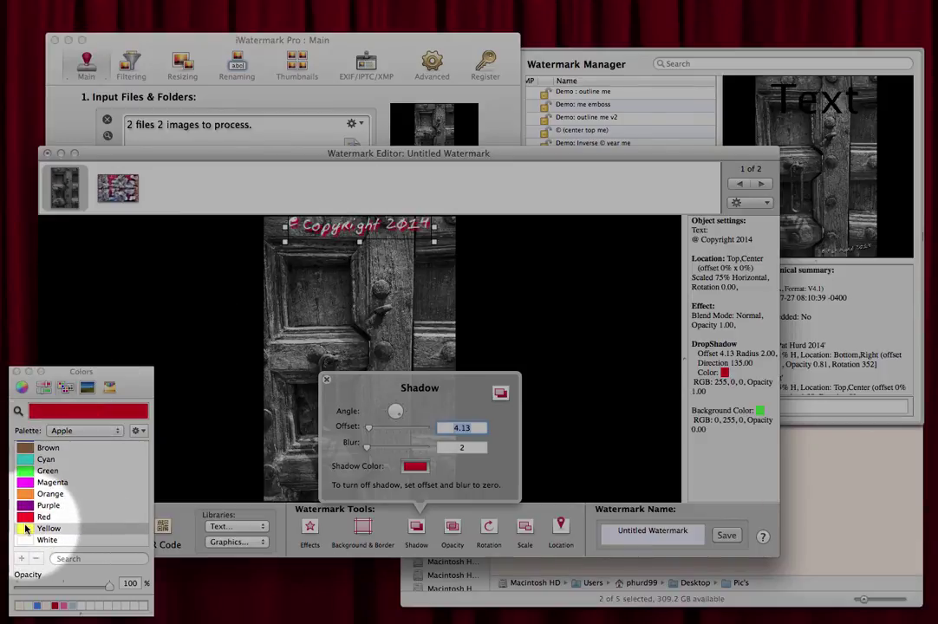
click(26, 528)
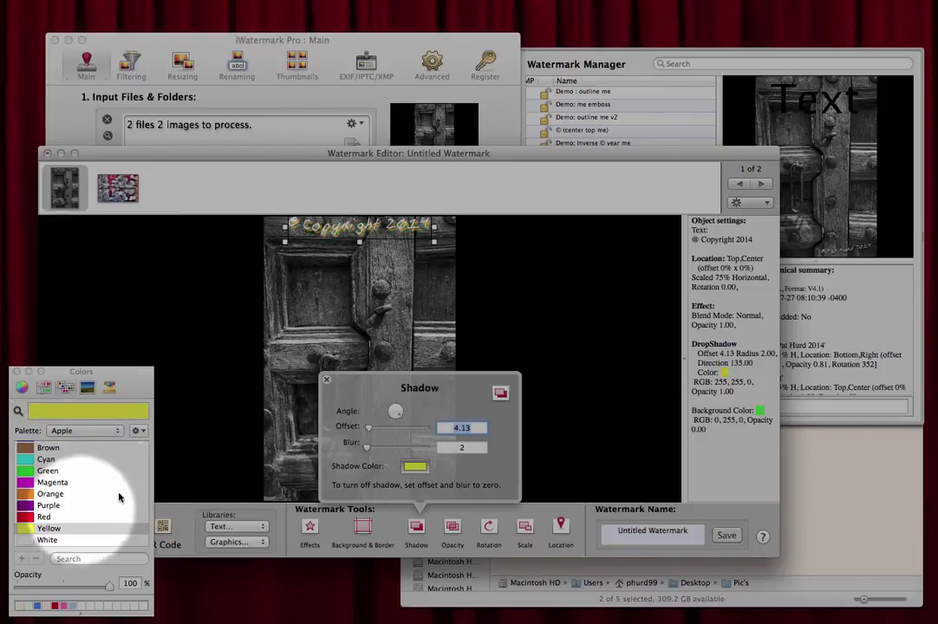
click(29, 517)
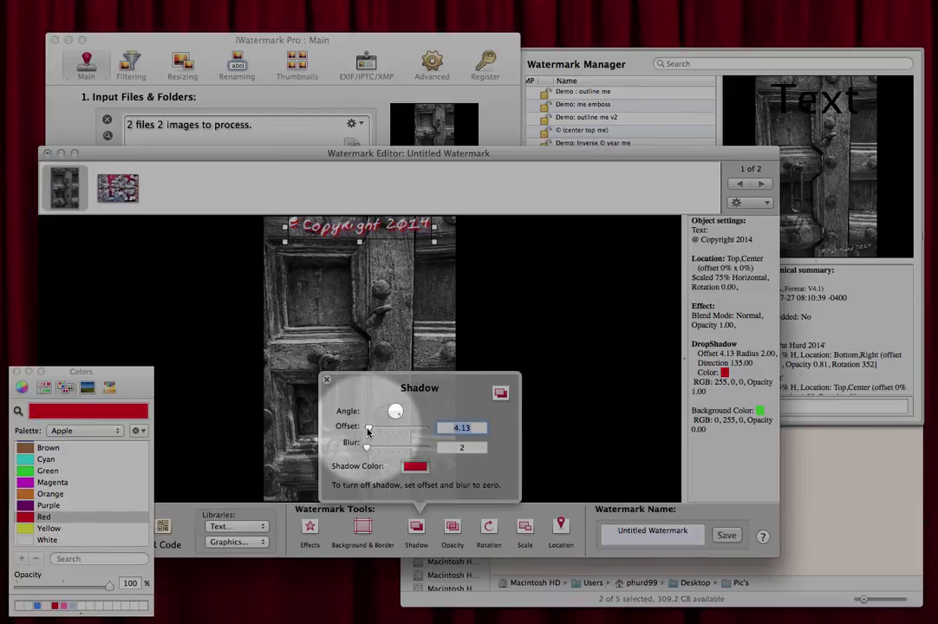
drag(367, 428, 367, 429)
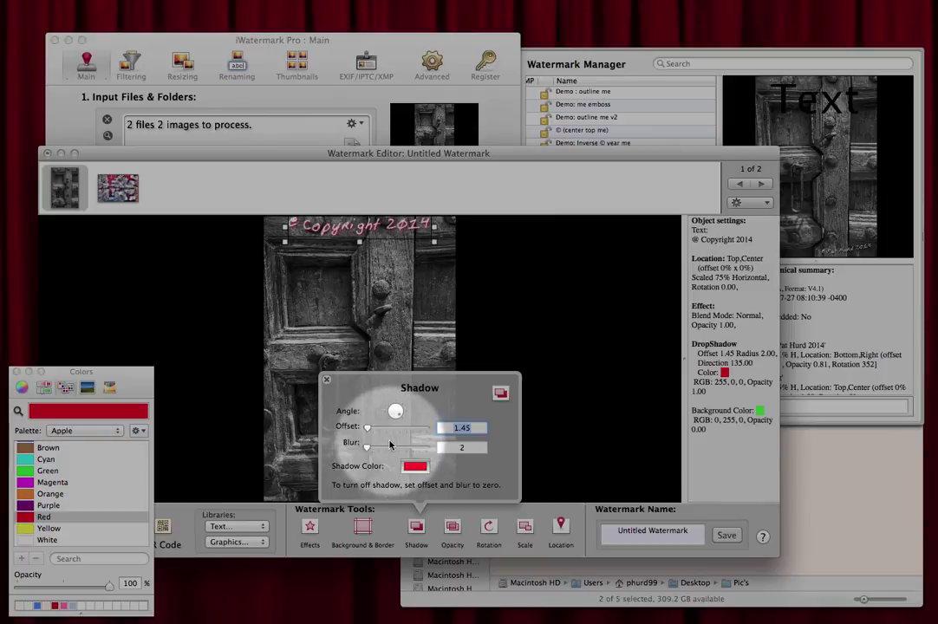
click(328, 381)
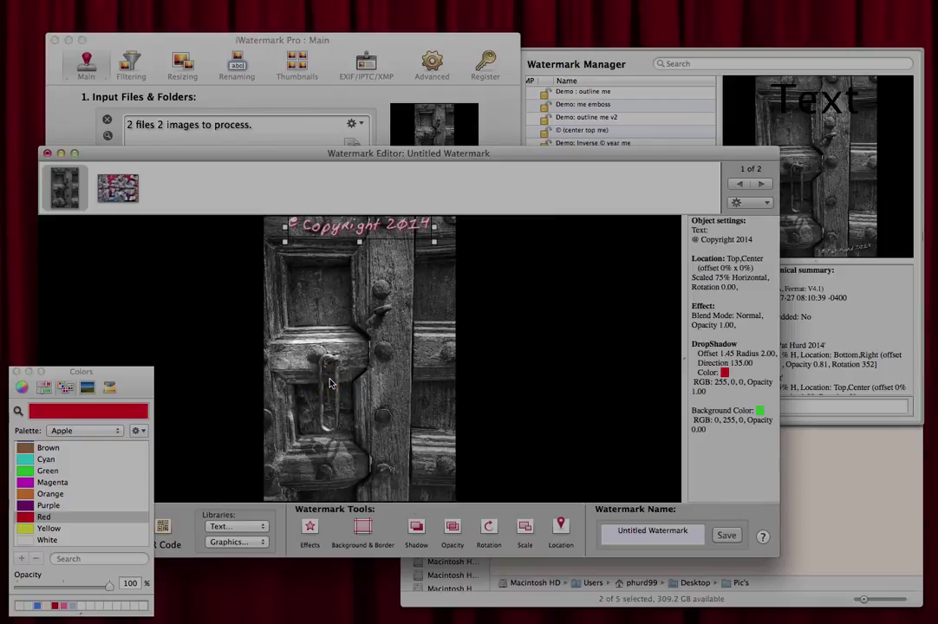
- Try several opacity levels for the copyright text and settle on about 74%
click(454, 520)
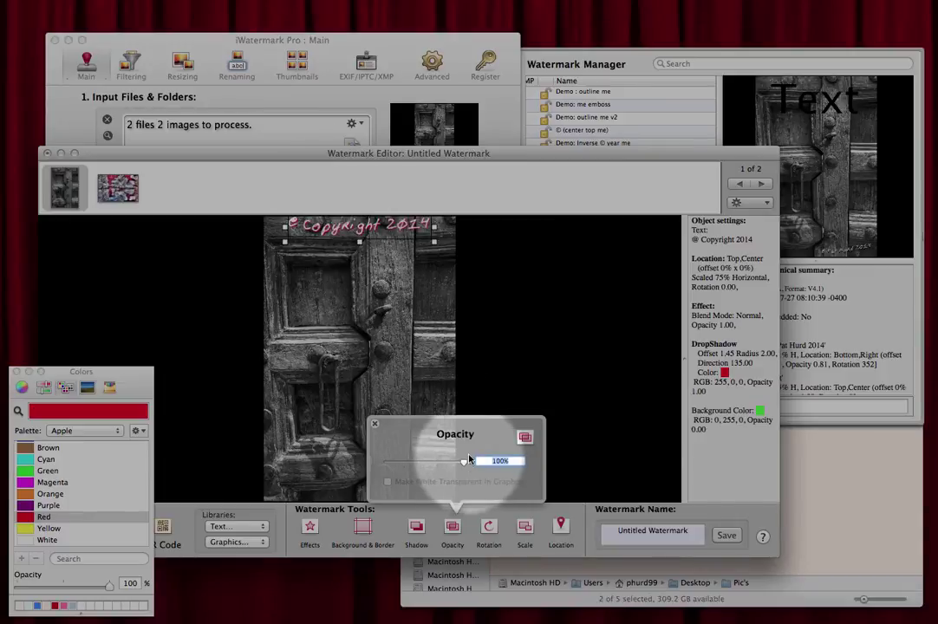
drag(463, 461, 440, 463)
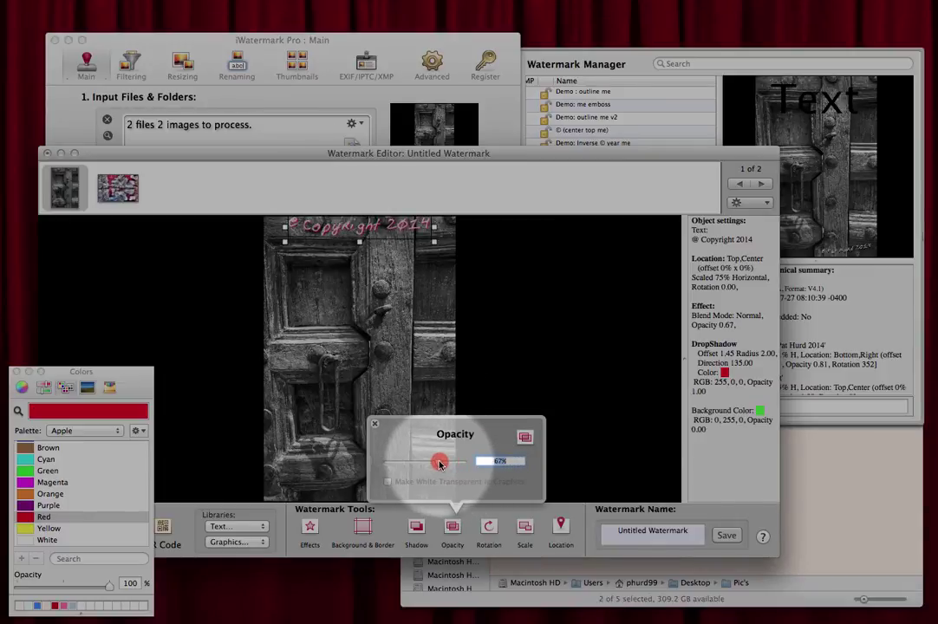
drag(439, 464, 463, 466)
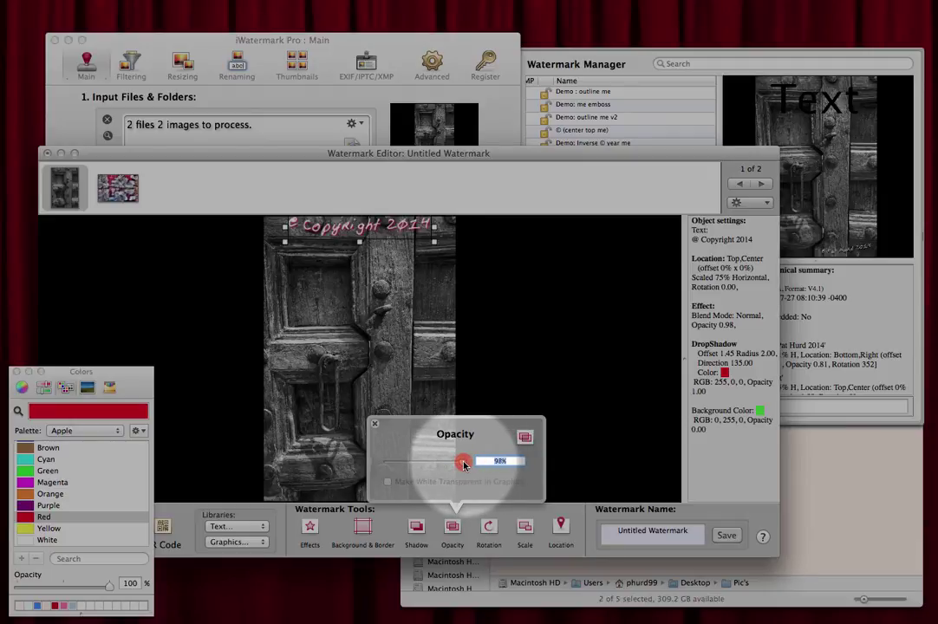
drag(464, 465, 445, 466)
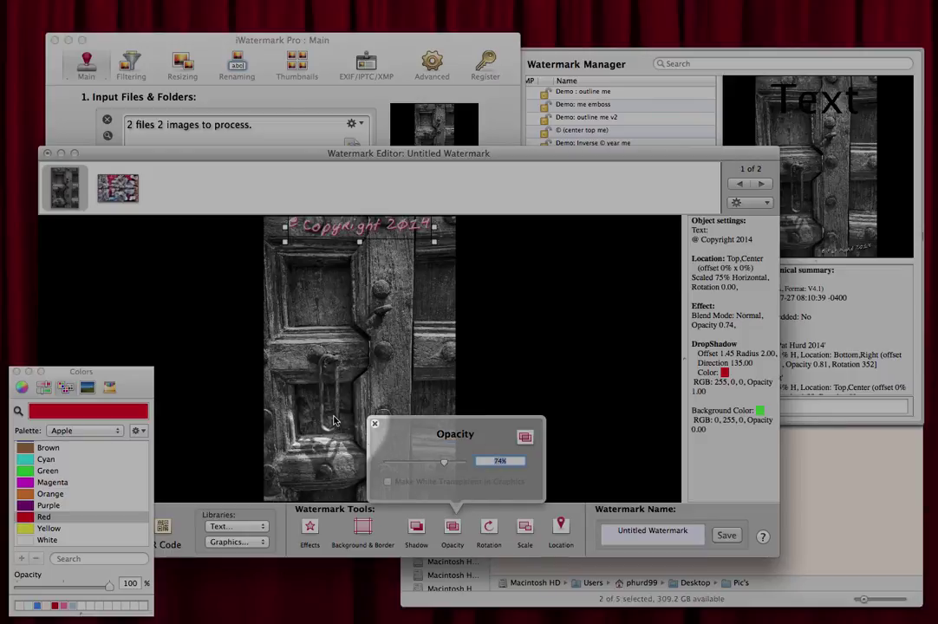
click(317, 357)
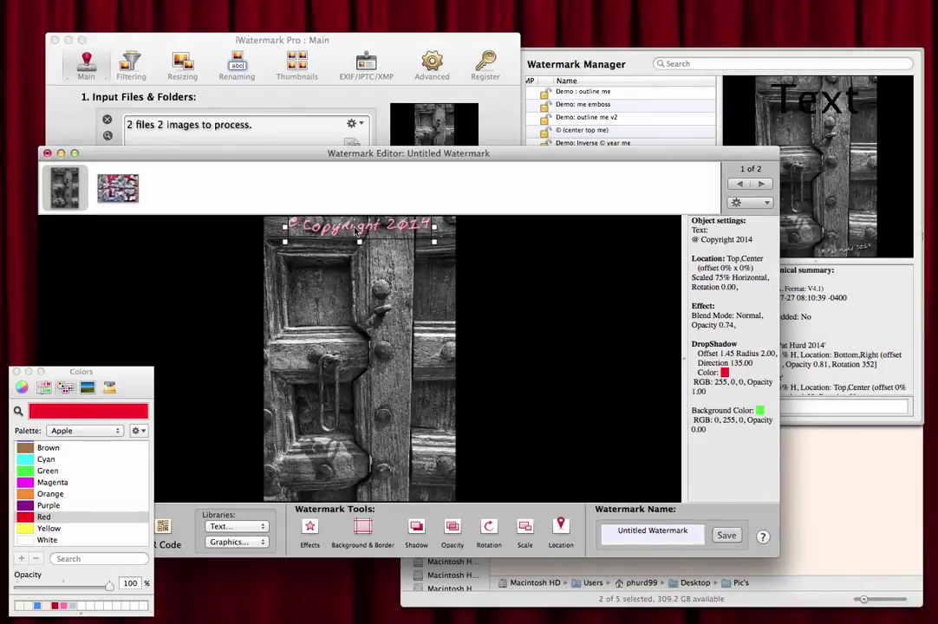
- Relocate the copyright text to the photo's bottom-right corner with offsets of about 1% in X and 0% in Y
click(561, 527)
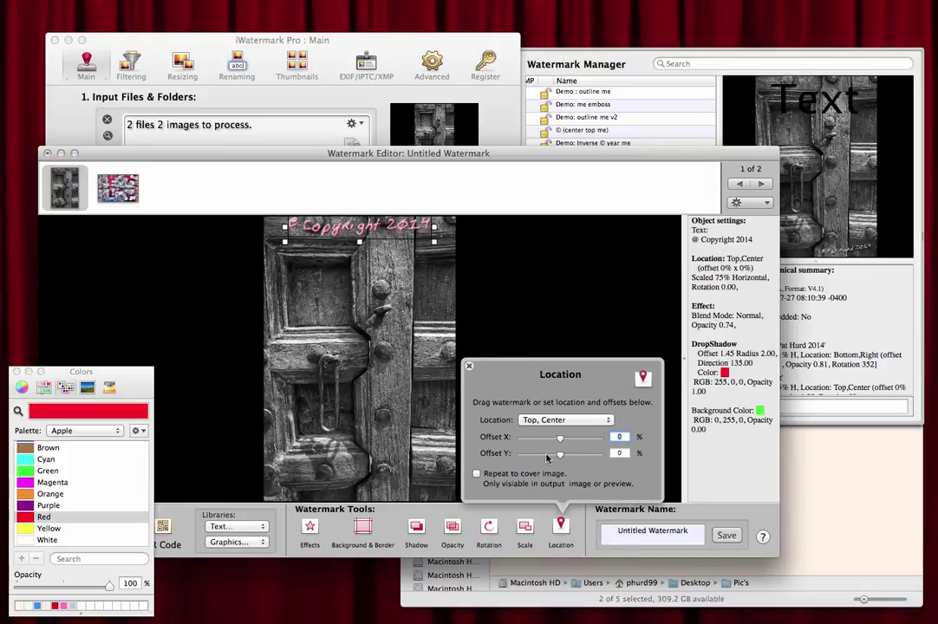
click(342, 231)
drag(342, 231, 353, 498)
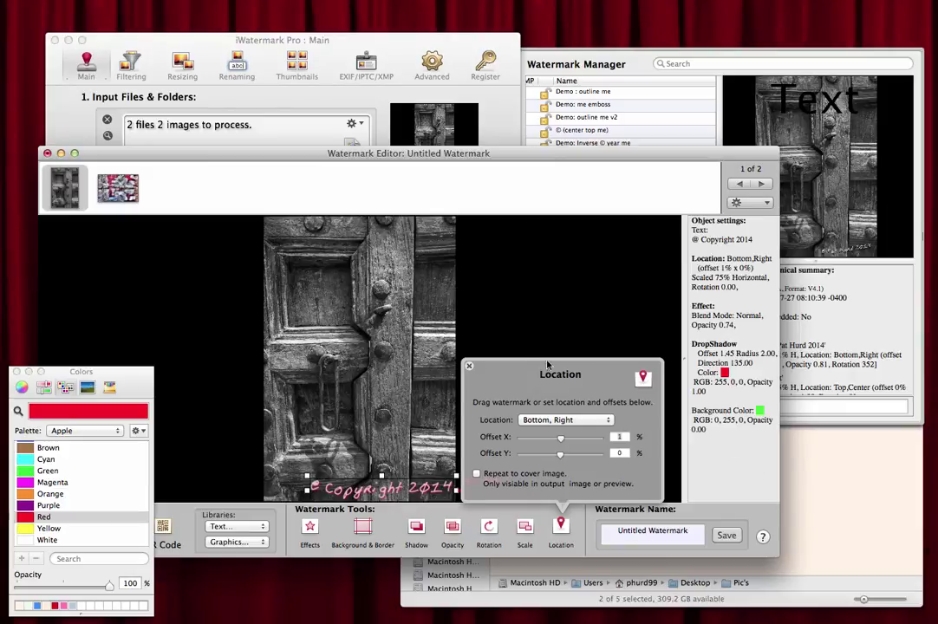
- Close the Location and Colors settings, name the watermark Youtube Demo and save it
click(468, 368)
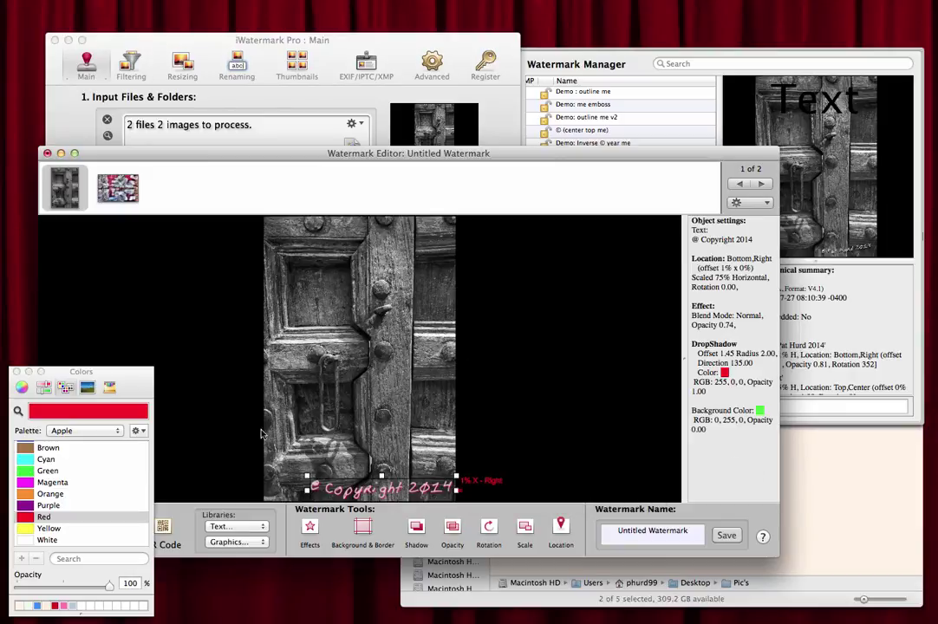
click(16, 371)
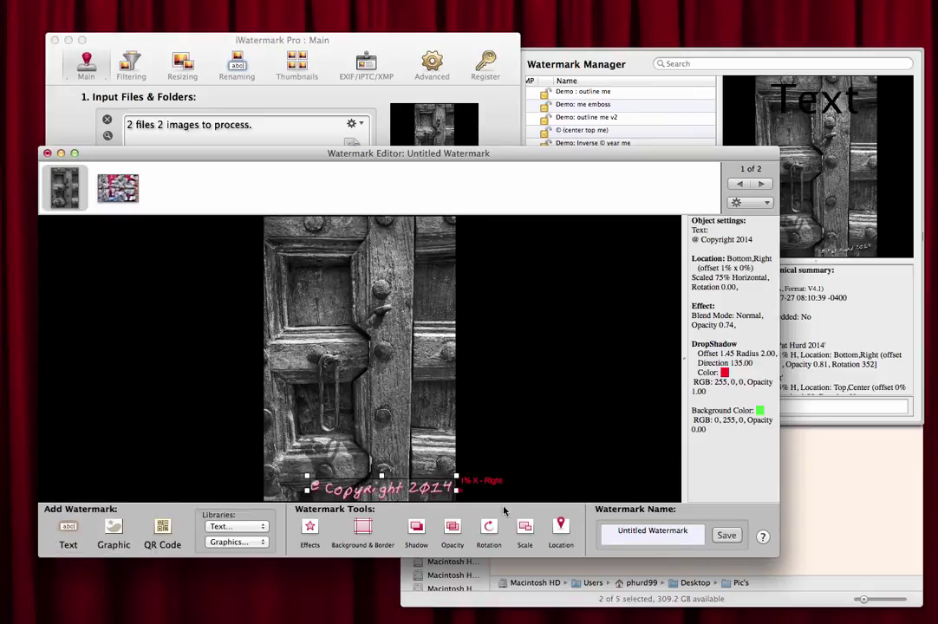
drag(617, 531, 690, 529)
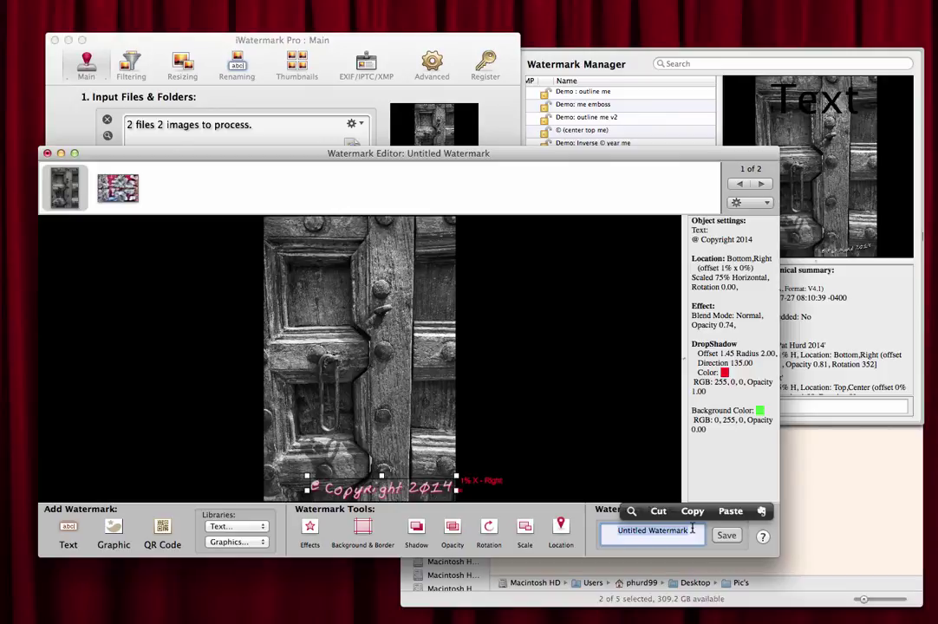
text(You)
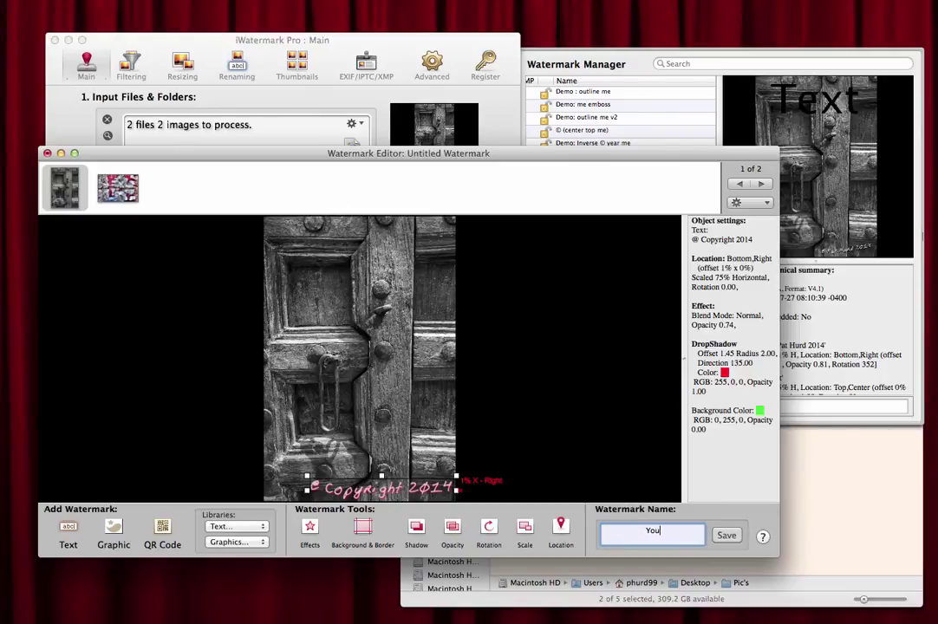
text(tube Demo)
click(727, 536)
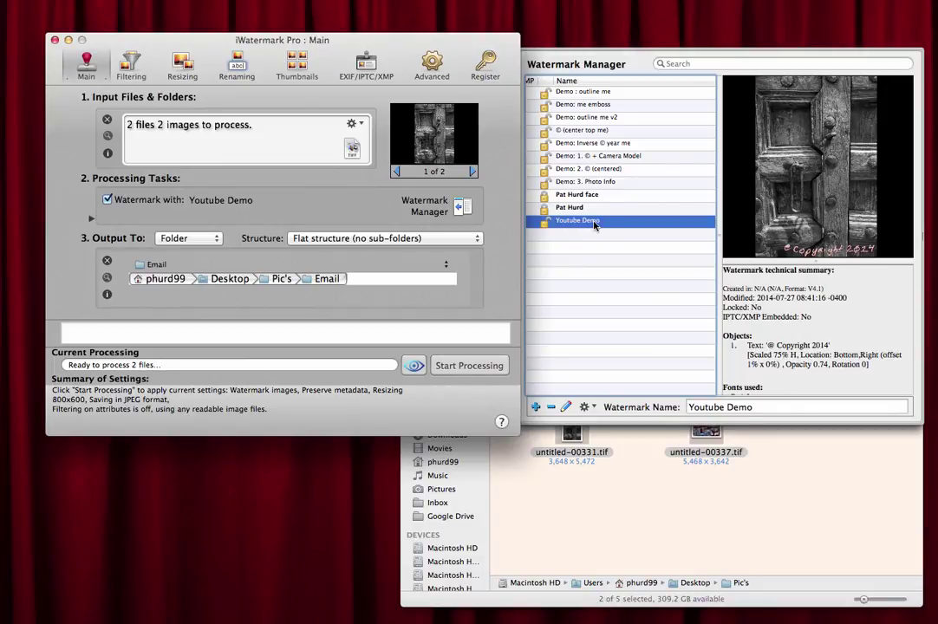
- Lock the Youtube Demo watermark in the Watermark Manager list
click(544, 225)
scroll(554, 223, right, 1)
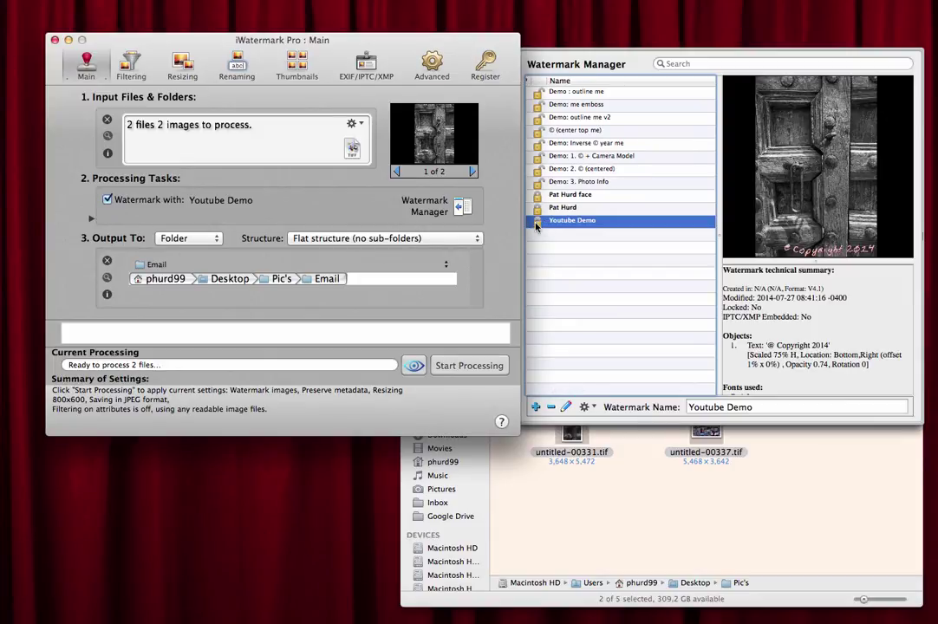
scroll(538, 225, left, 1)
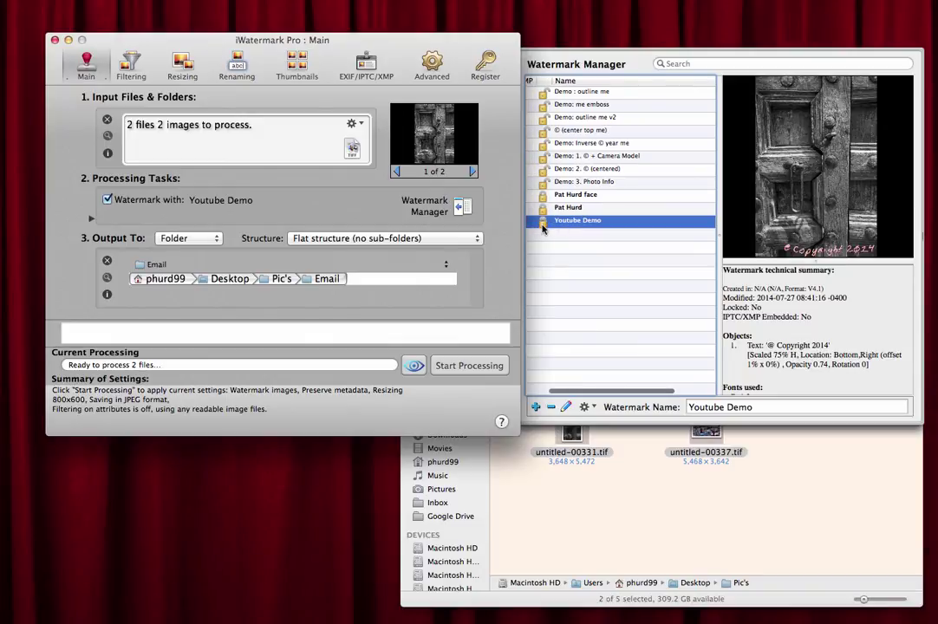
scroll(543, 228, right, 1)
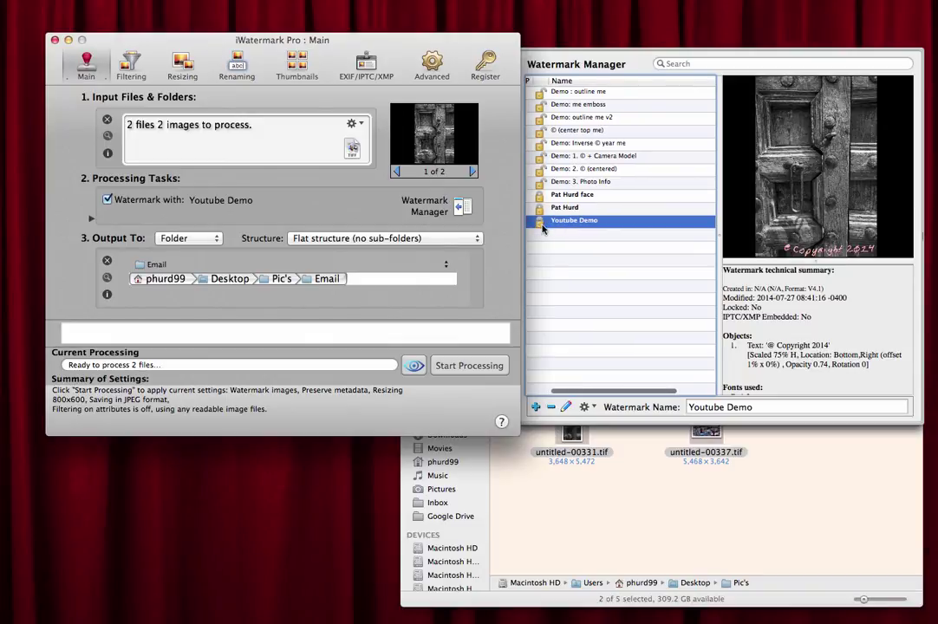
- Switch to Finder, deselect the two TIFF files in the Pic's folder, and return to iWatermark Pro's main window
click(631, 511)
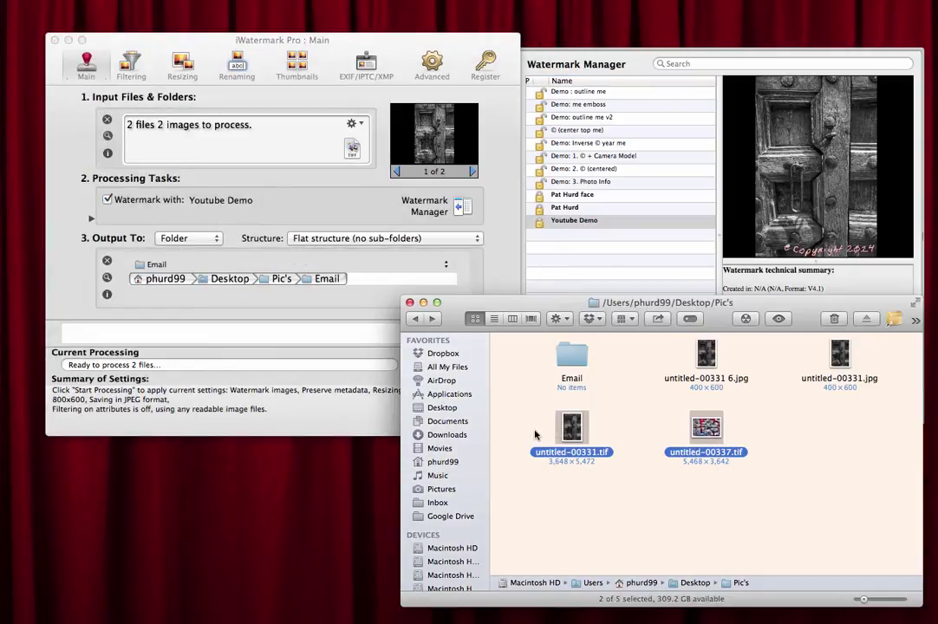
click(804, 425)
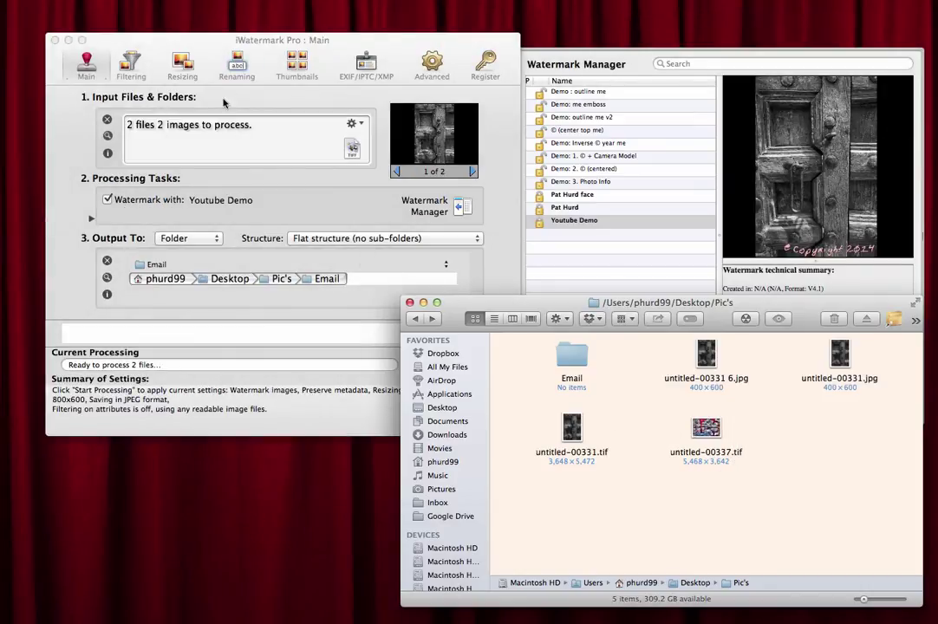
click(205, 56)
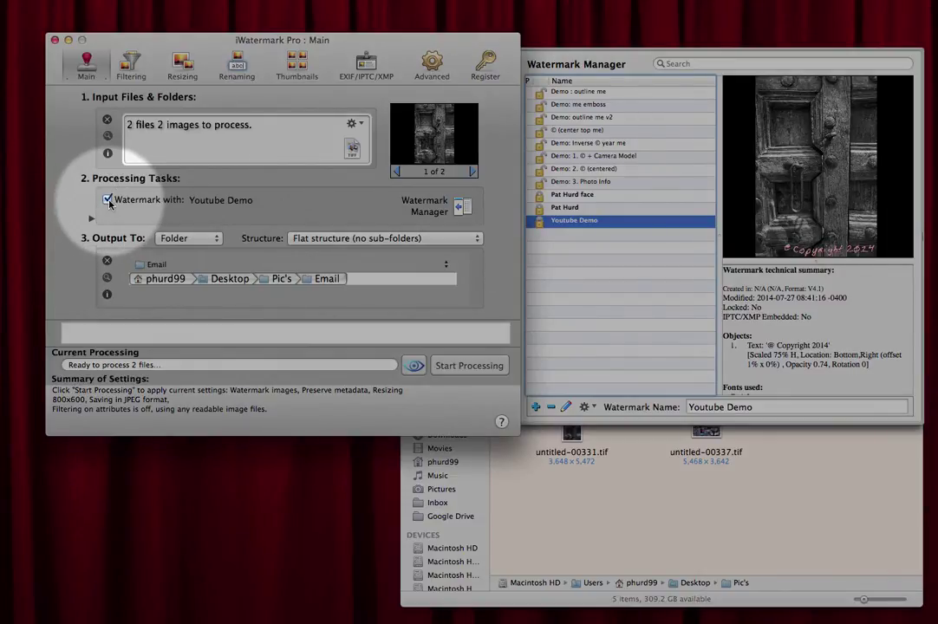
- Turn the Youtube Demo watermarking task off and back on for the batch
click(107, 200)
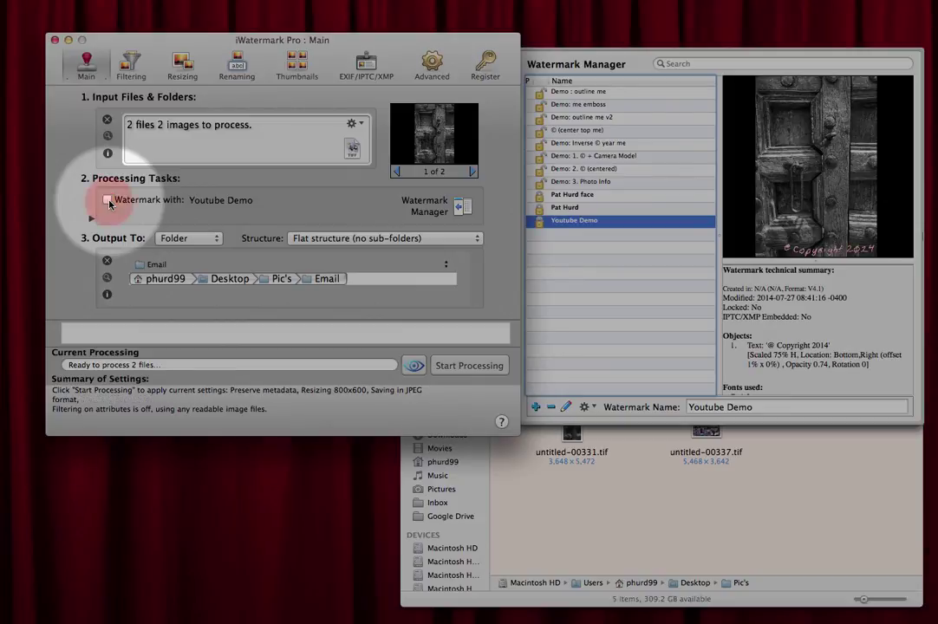
click(108, 201)
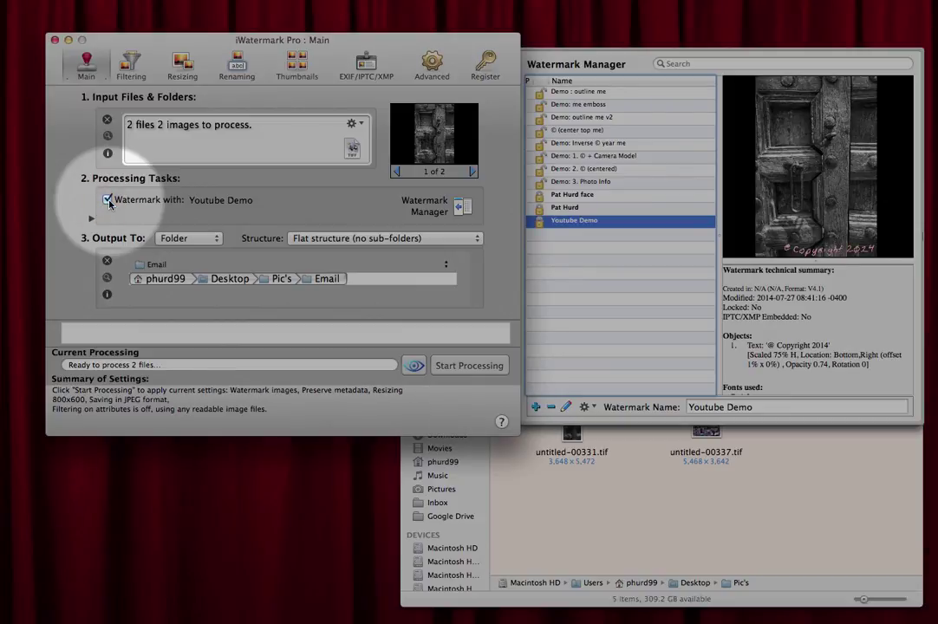
click(108, 200)
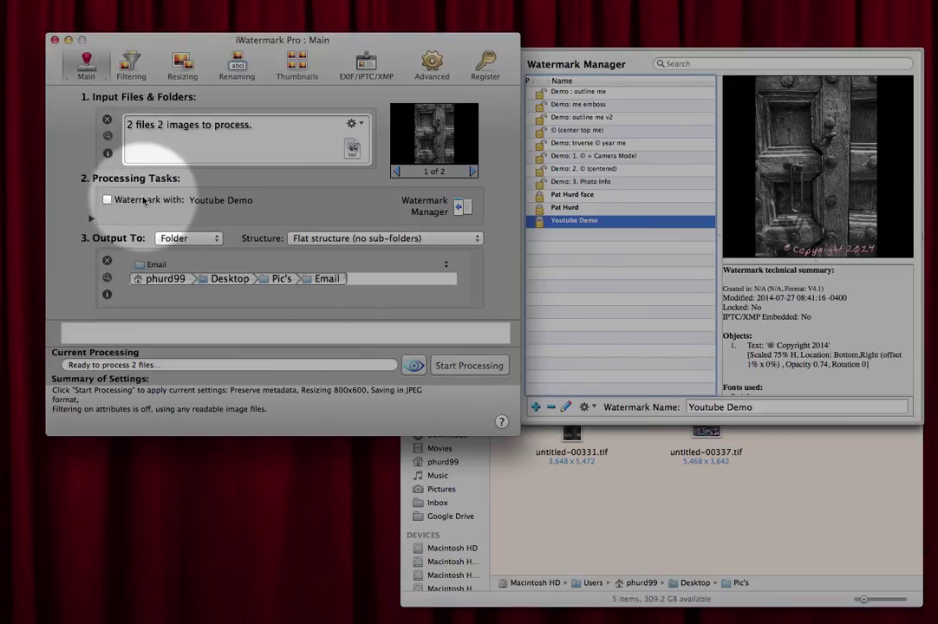
click(106, 201)
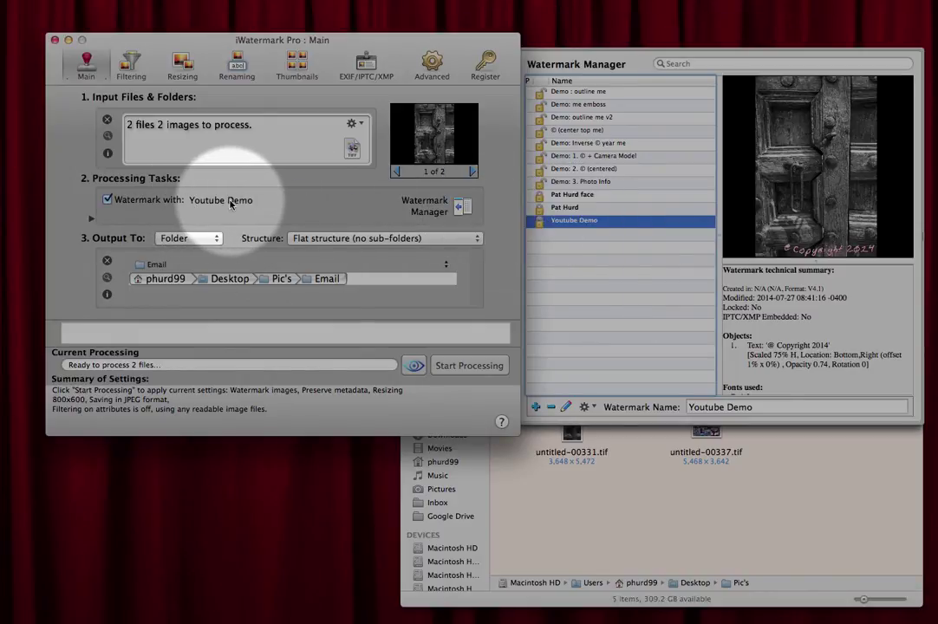
- Hide the Watermark Manager and set the Email folder inside Pic's as the output folder
click(462, 205)
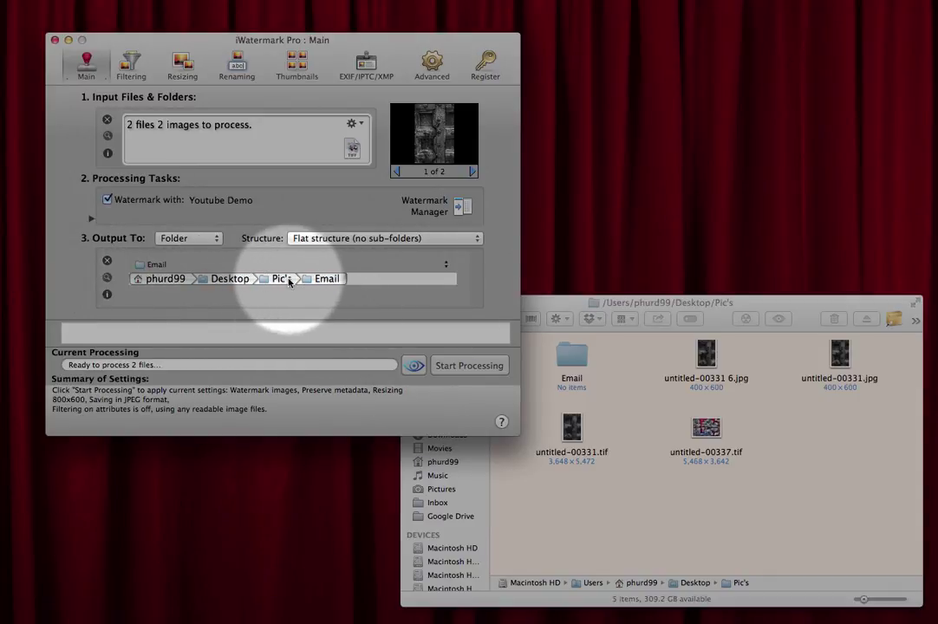
click(570, 349)
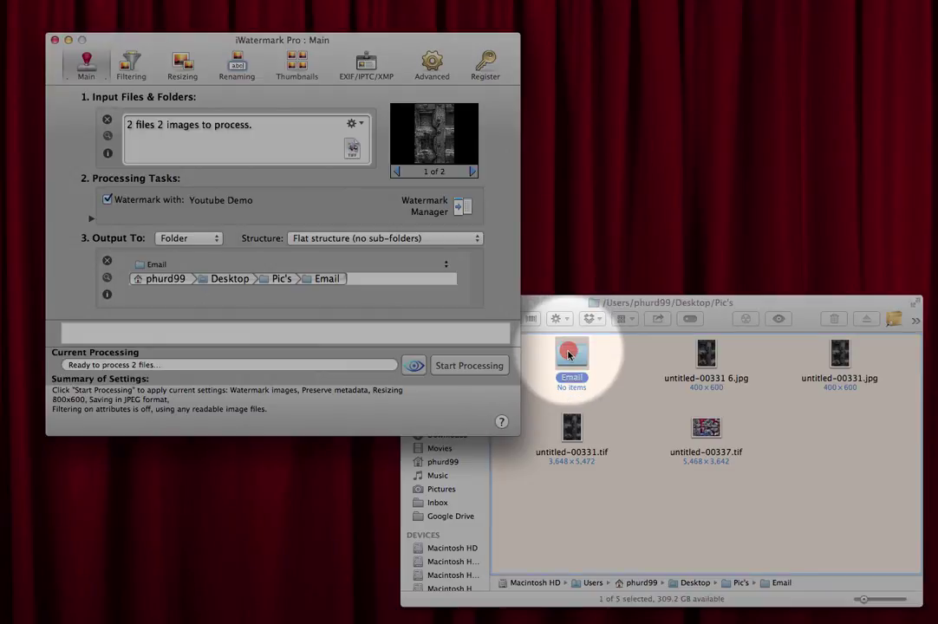
drag(569, 347, 362, 279)
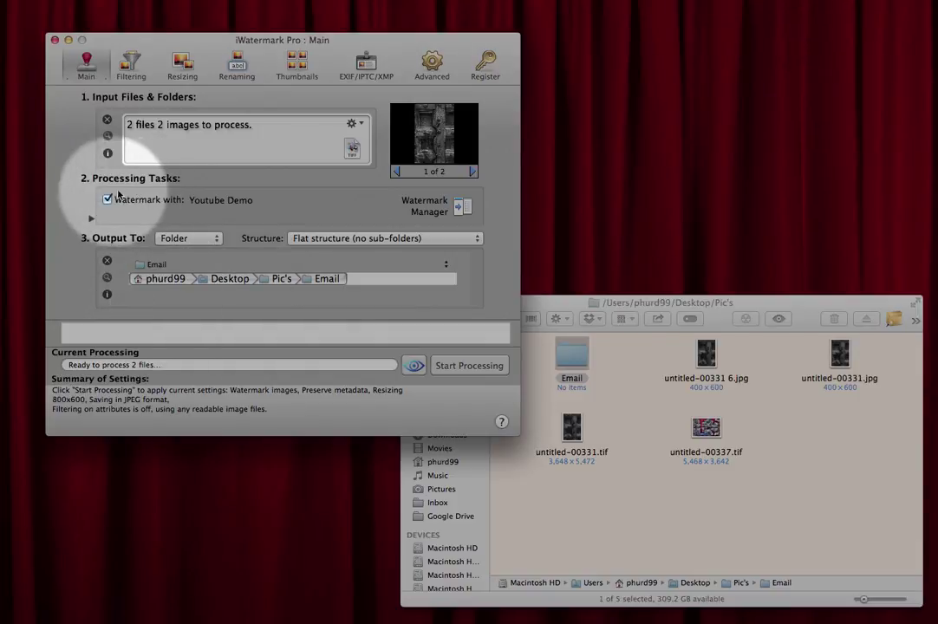
- Review the resizing and renaming settings, and process the two photos with the Youtube Demo watermark
click(183, 64)
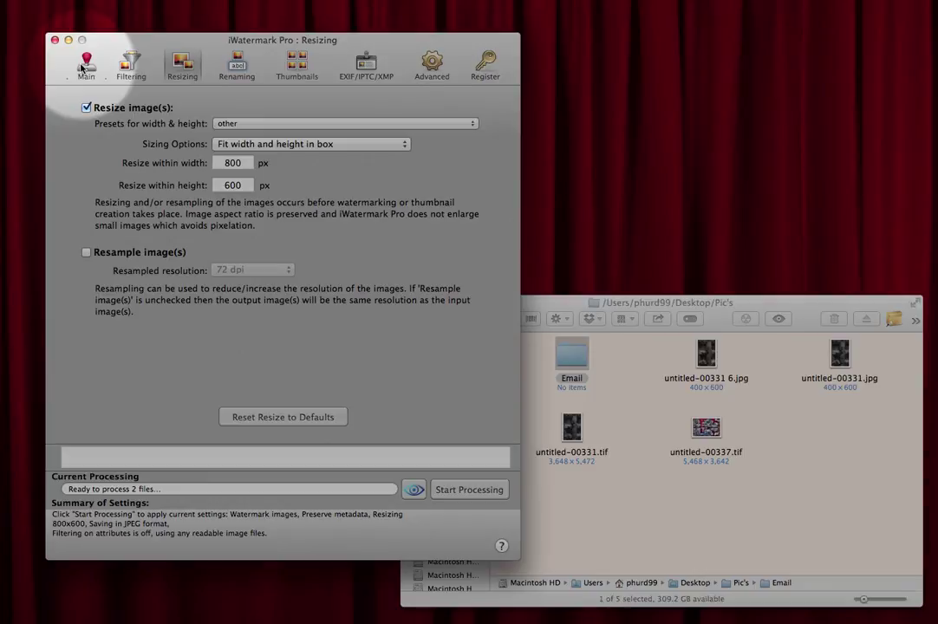
click(238, 67)
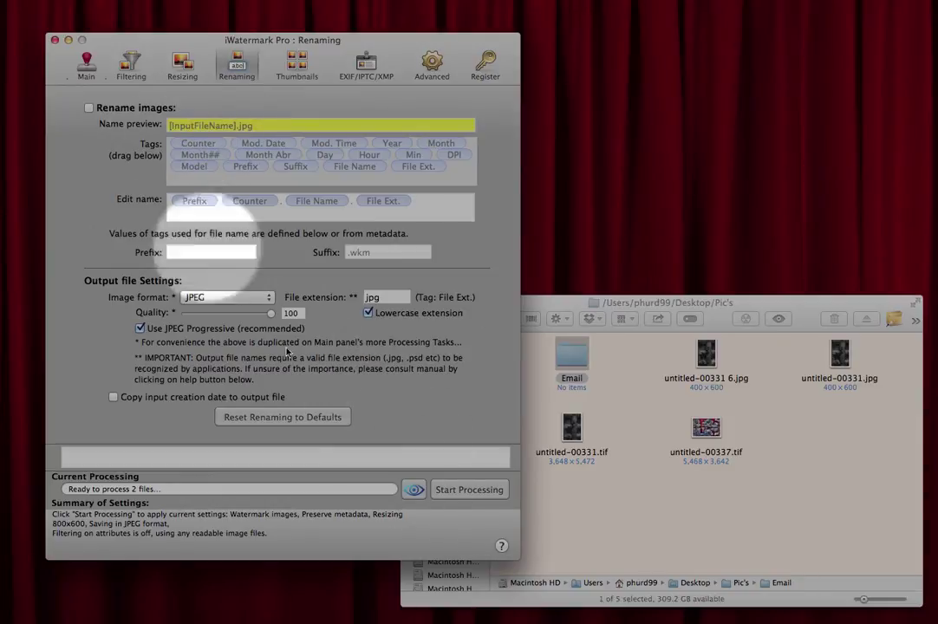
click(87, 65)
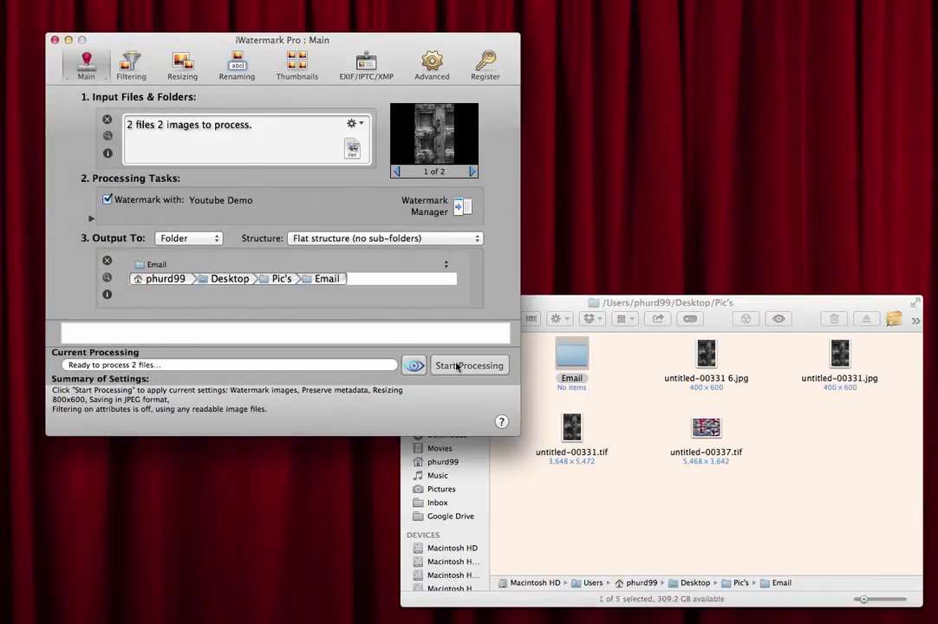
click(457, 366)
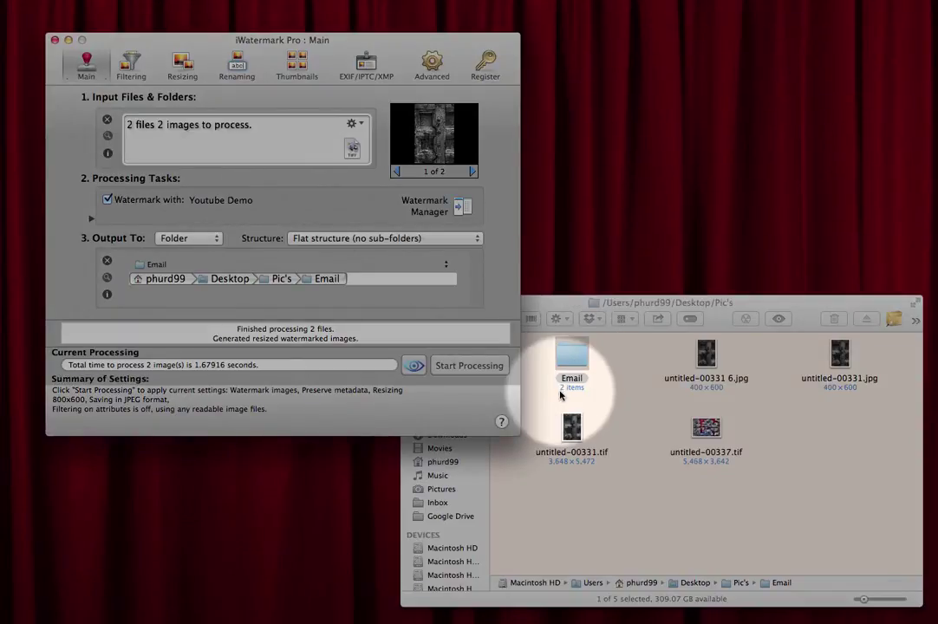
- Open untitled-00331.jpg and untitled-00337.jpg from the Email folder side by side to inspect their watermarks
double_click(568, 363)
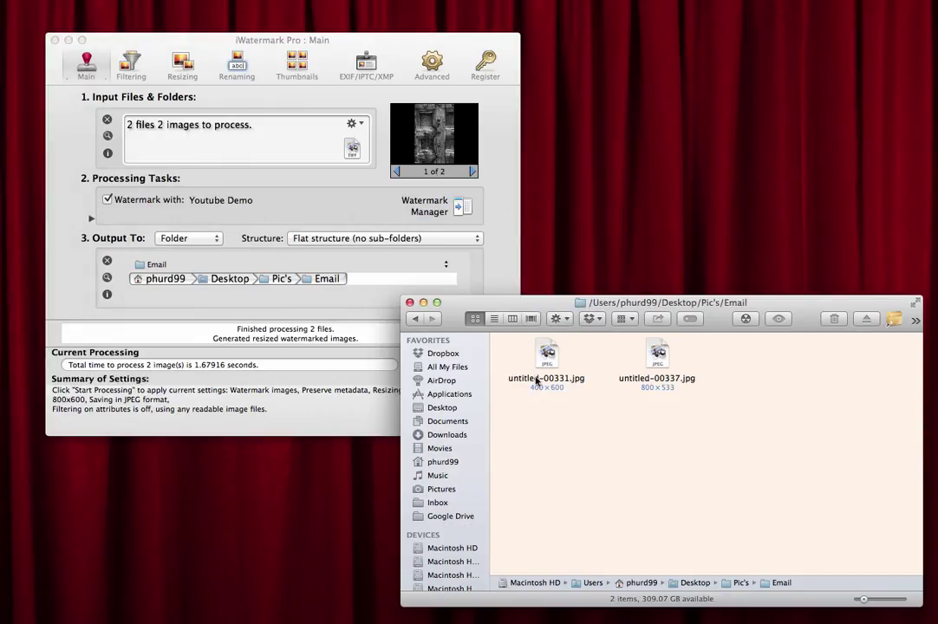
click(544, 359)
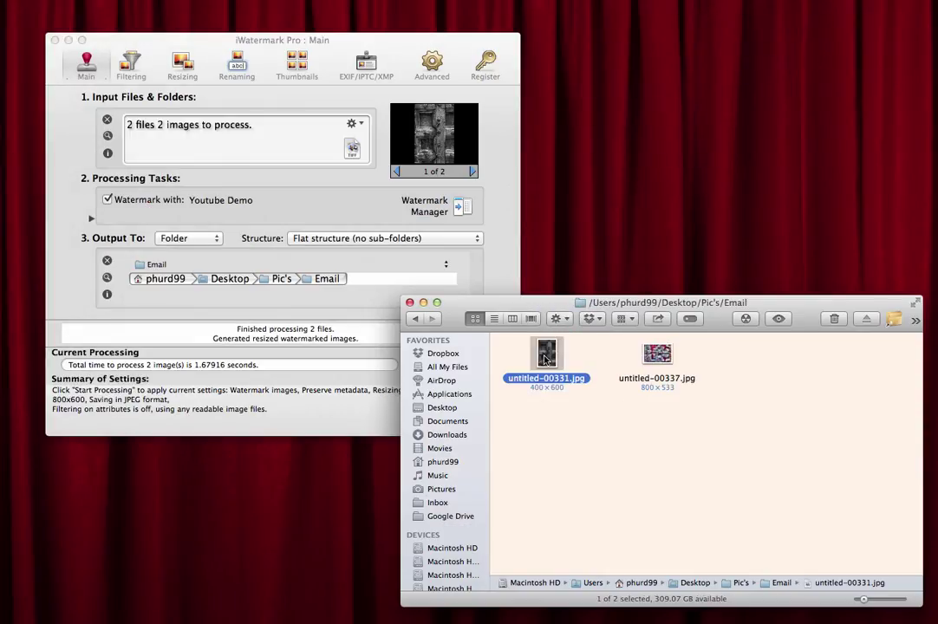
double_click(545, 358)
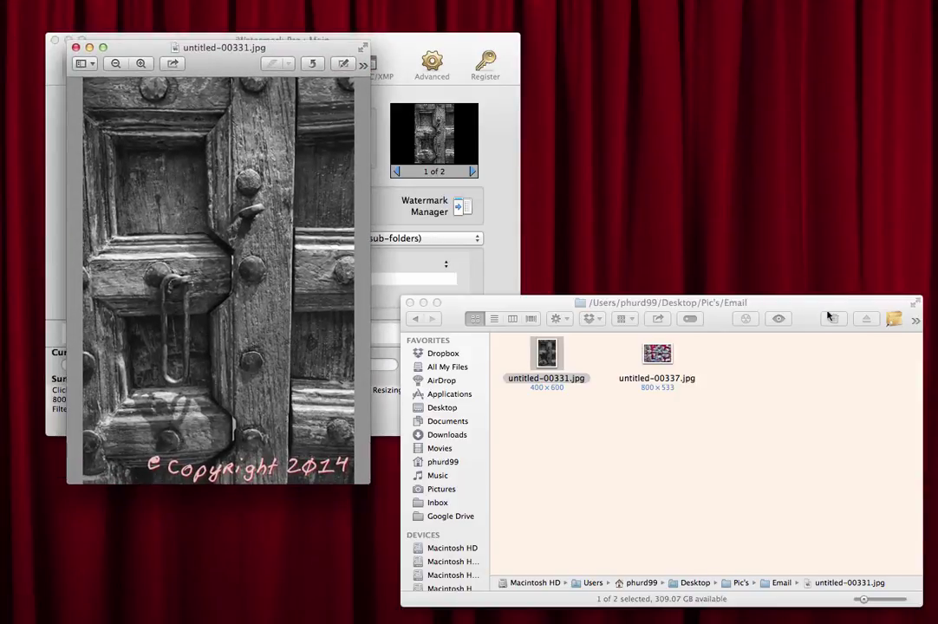
double_click(648, 359)
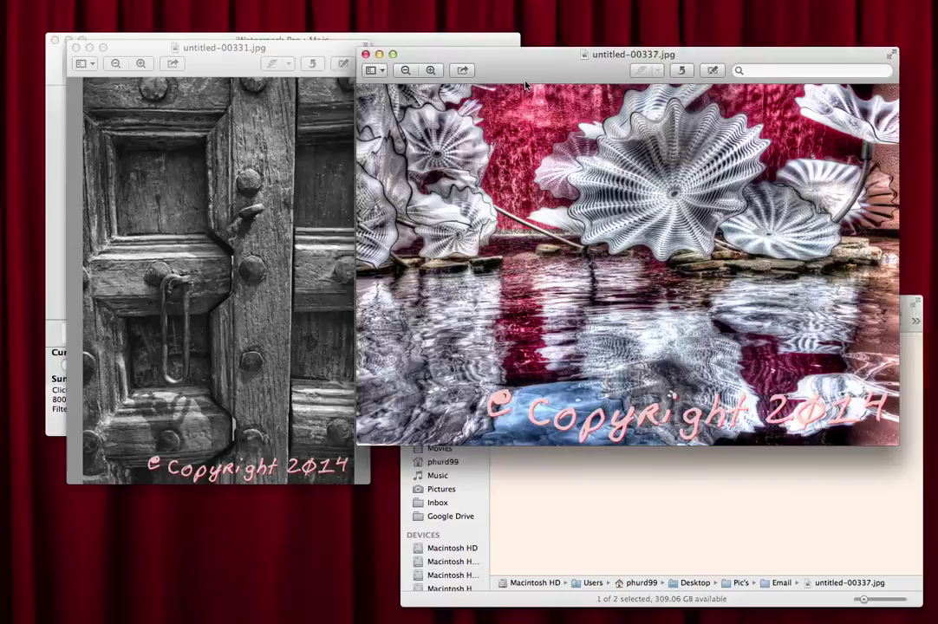
drag(525, 84, 505, 82)
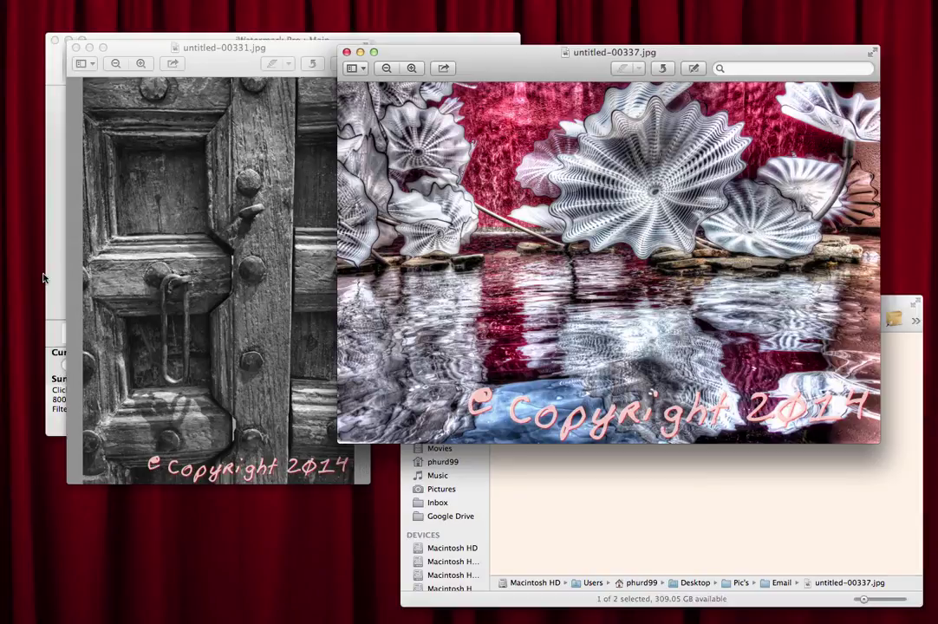
- Return to iWatermark Pro, unlock the Youtube Demo watermark in the Watermark Manager and open it for editing
click(50, 224)
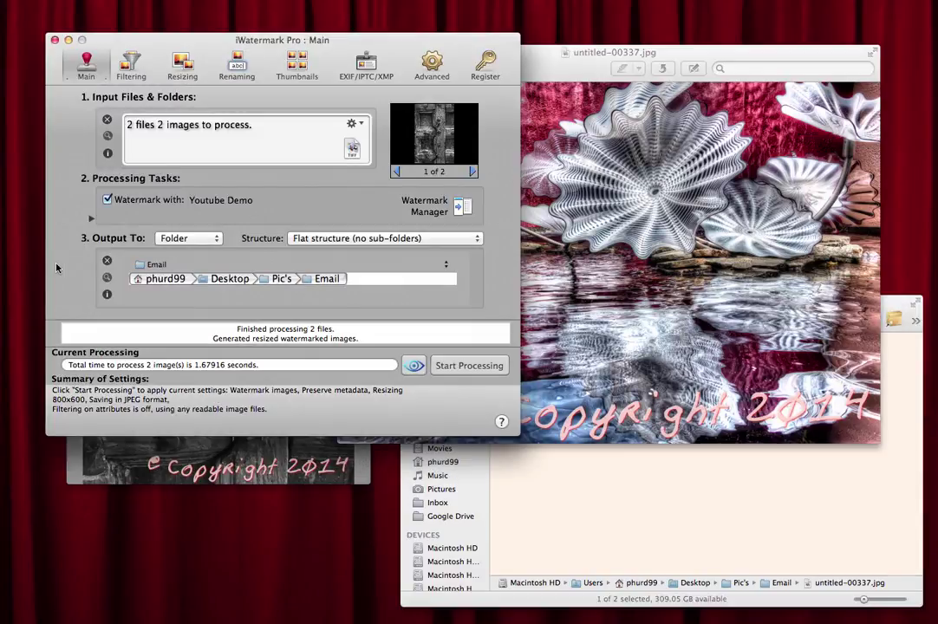
click(465, 210)
click(462, 209)
click(462, 209)
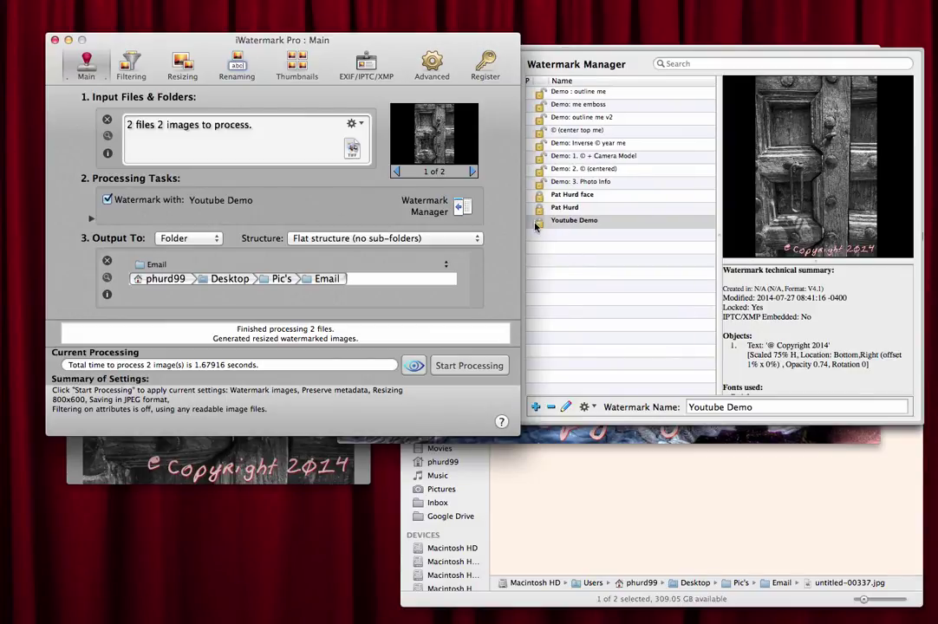
click(584, 408)
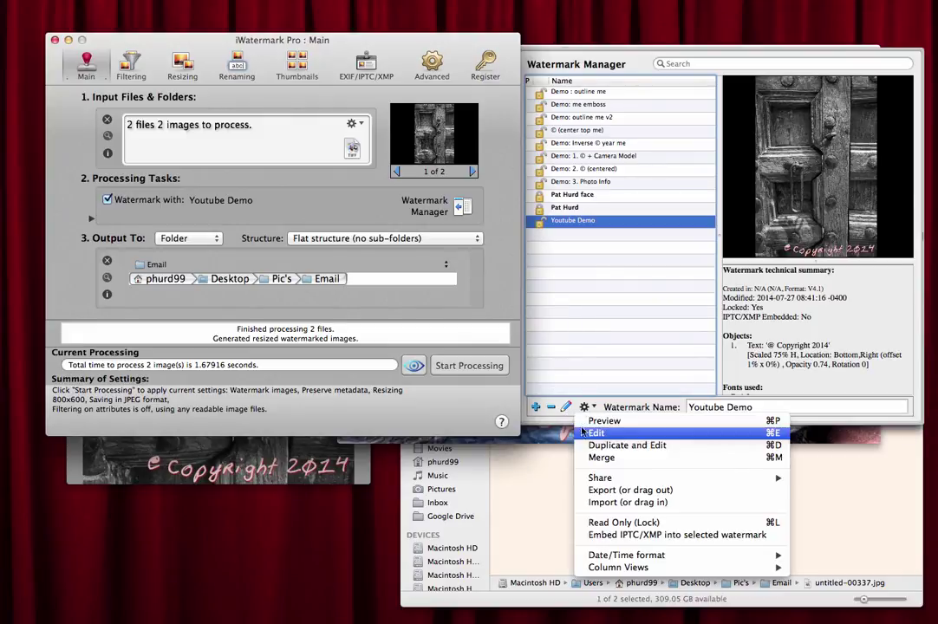
click(596, 432)
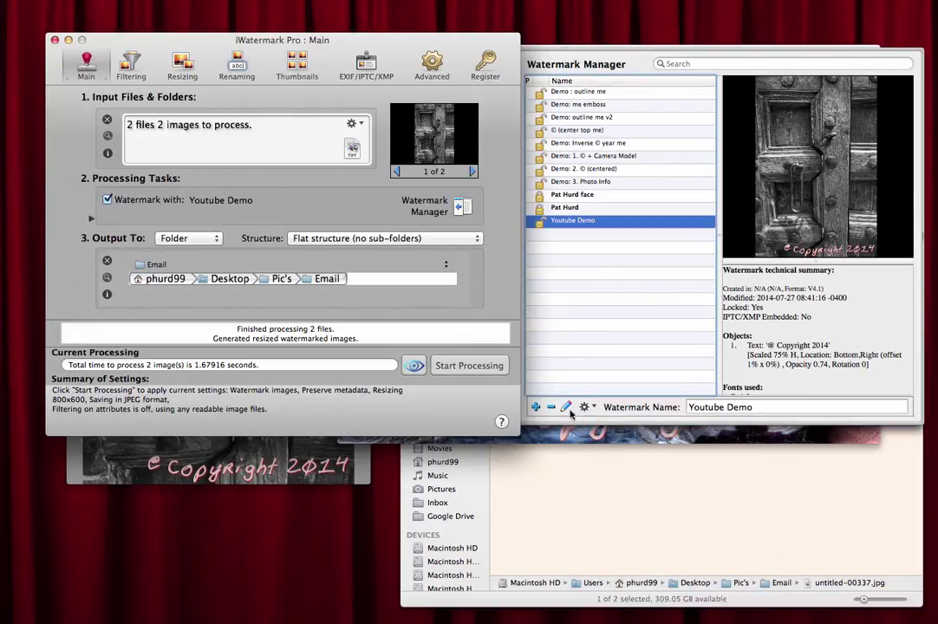
click(565, 407)
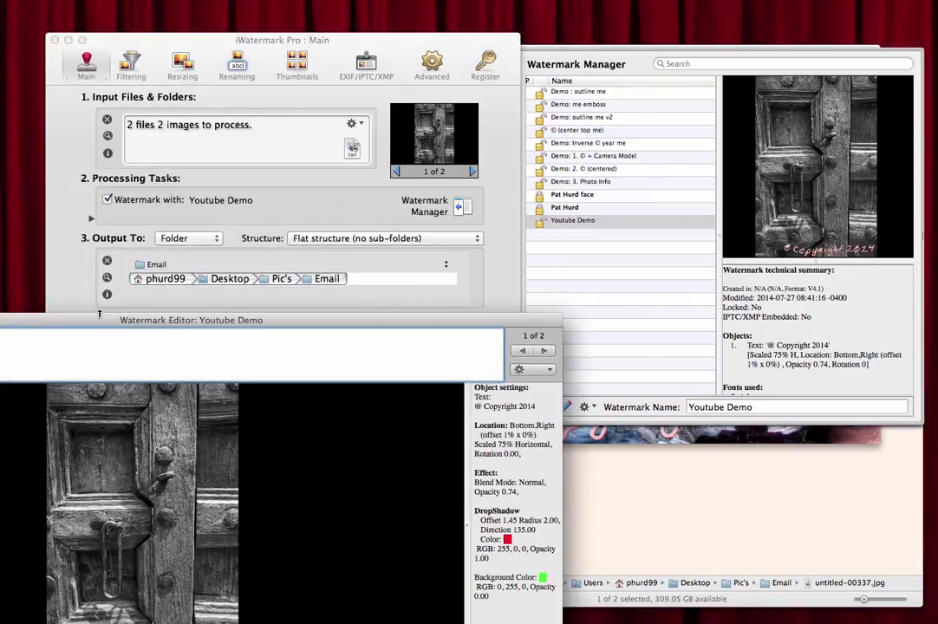
drag(70, 339, 293, 142)
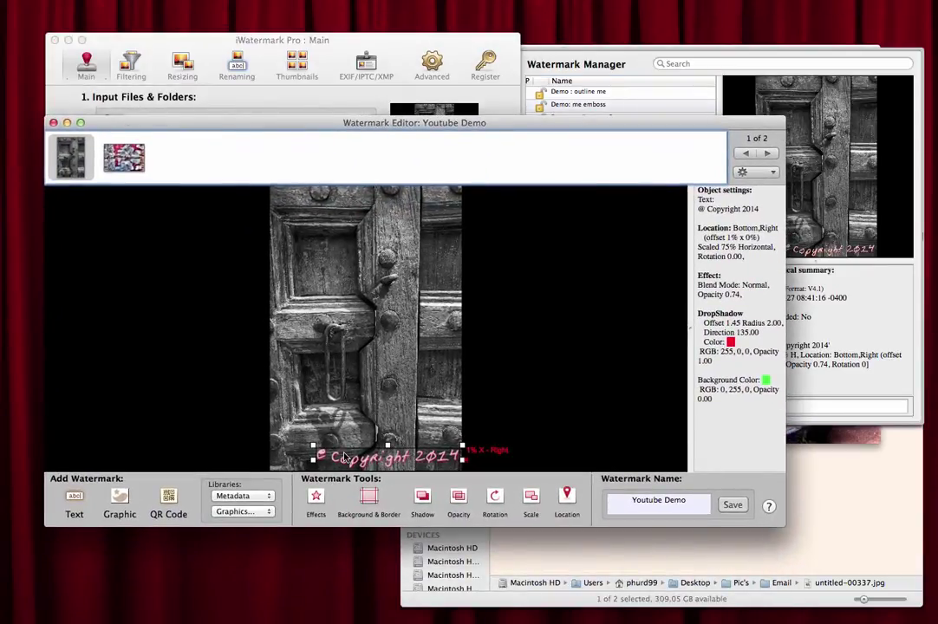
double_click(345, 462)
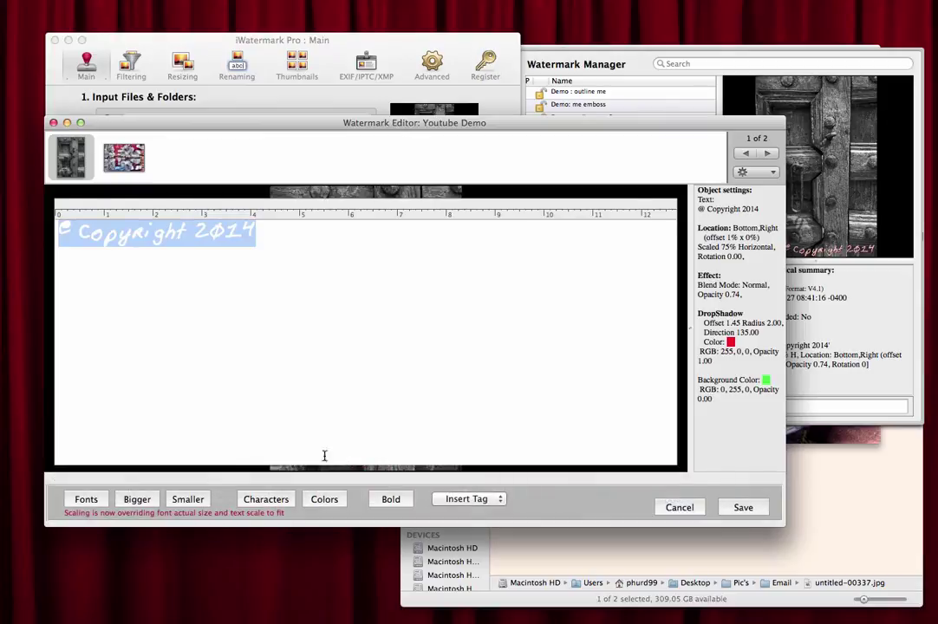
click(324, 499)
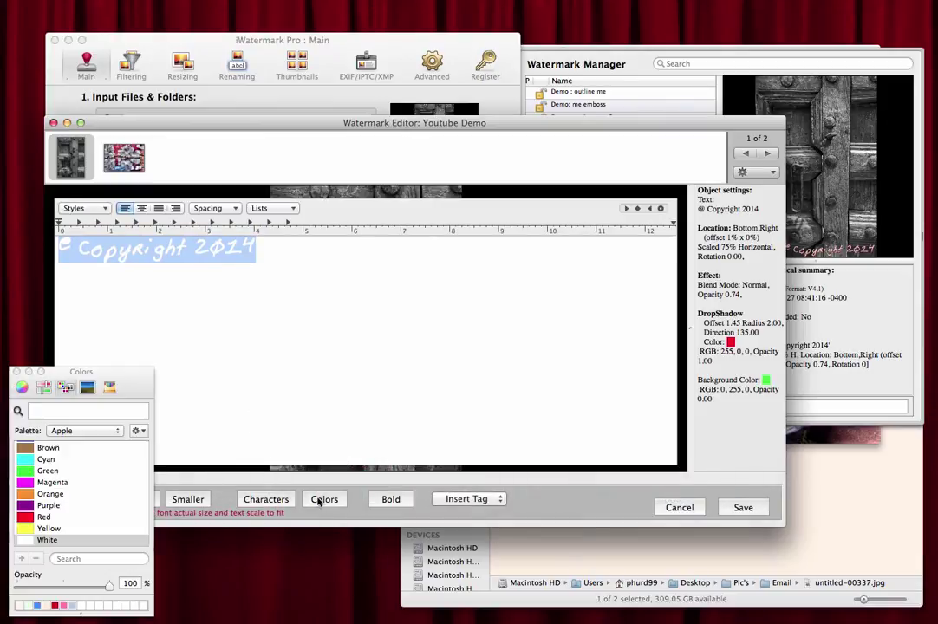
click(39, 539)
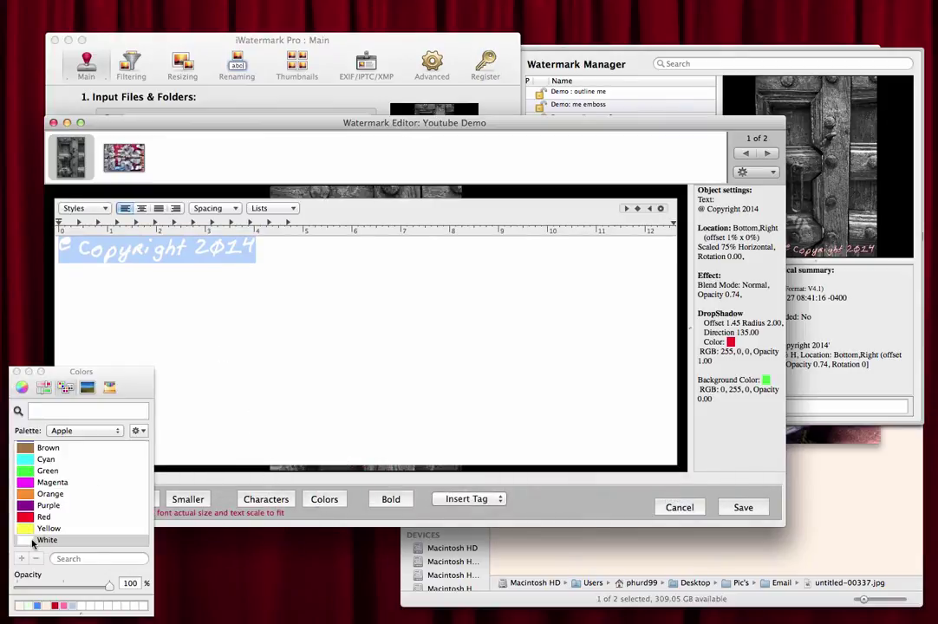
click(14, 371)
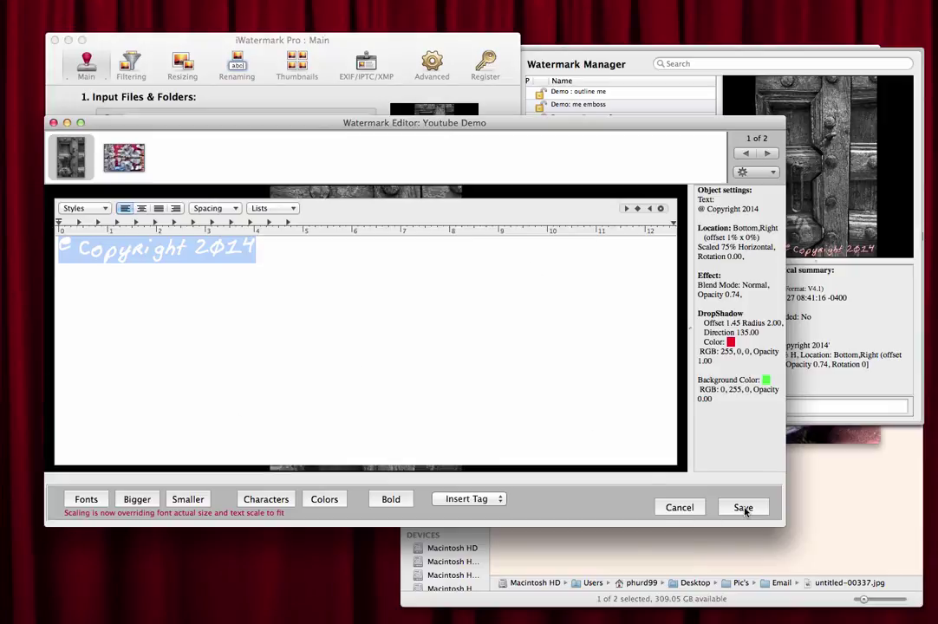
click(681, 508)
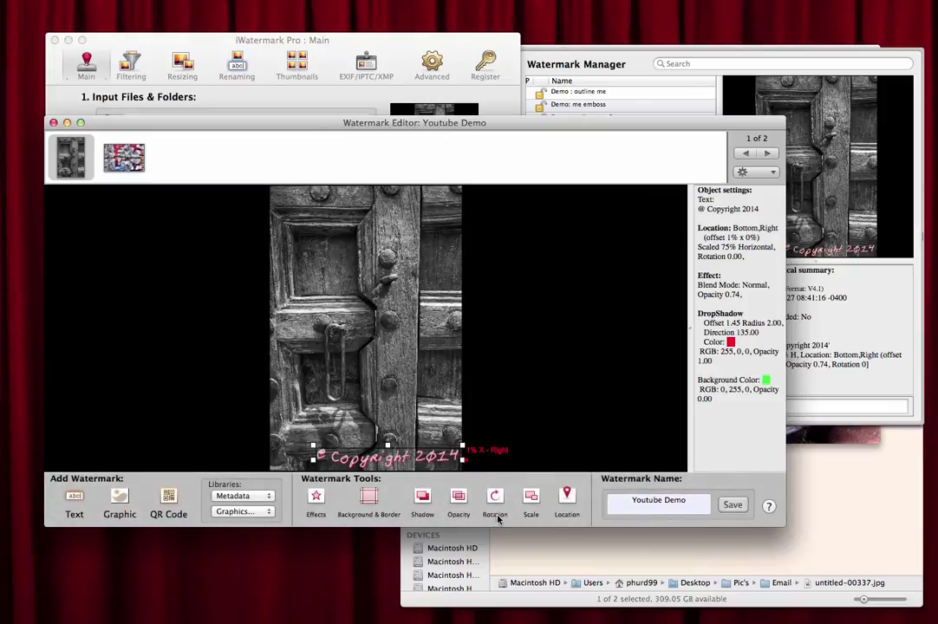
- Set the copyright text watermark's opacity to 100% and change its shadow color to White from the Apple palette
click(459, 496)
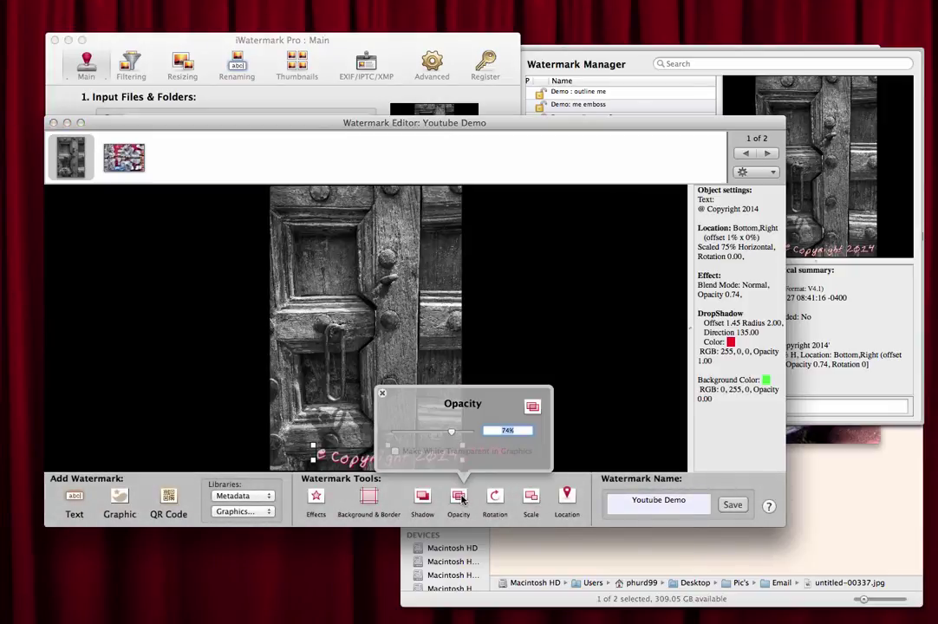
drag(457, 436, 482, 435)
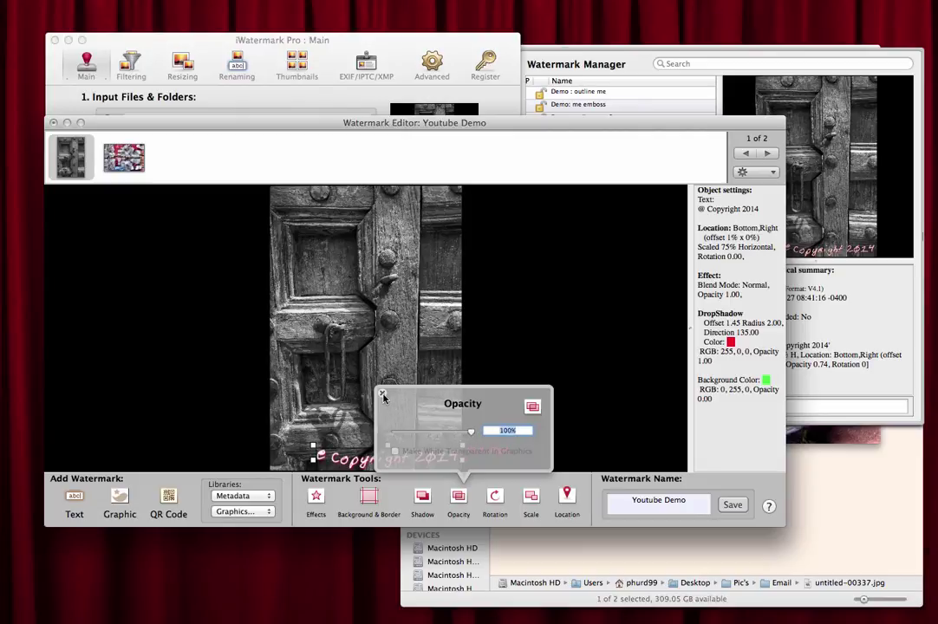
click(422, 499)
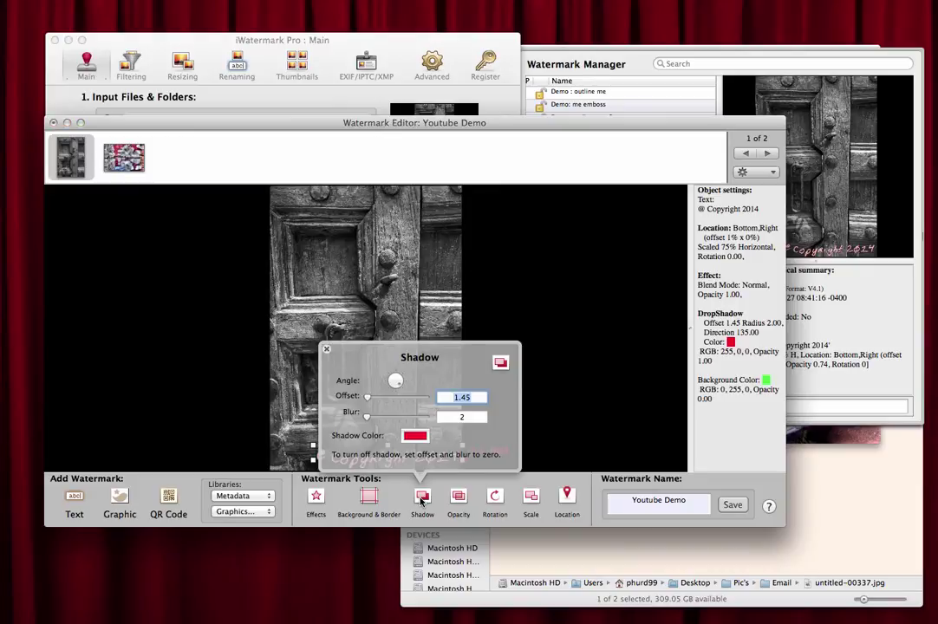
click(416, 436)
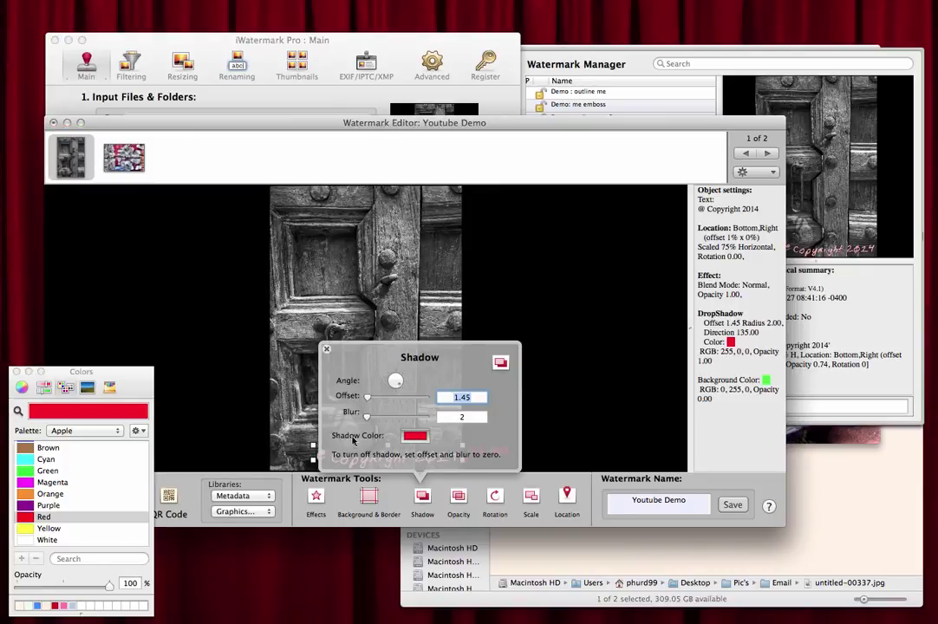
click(41, 541)
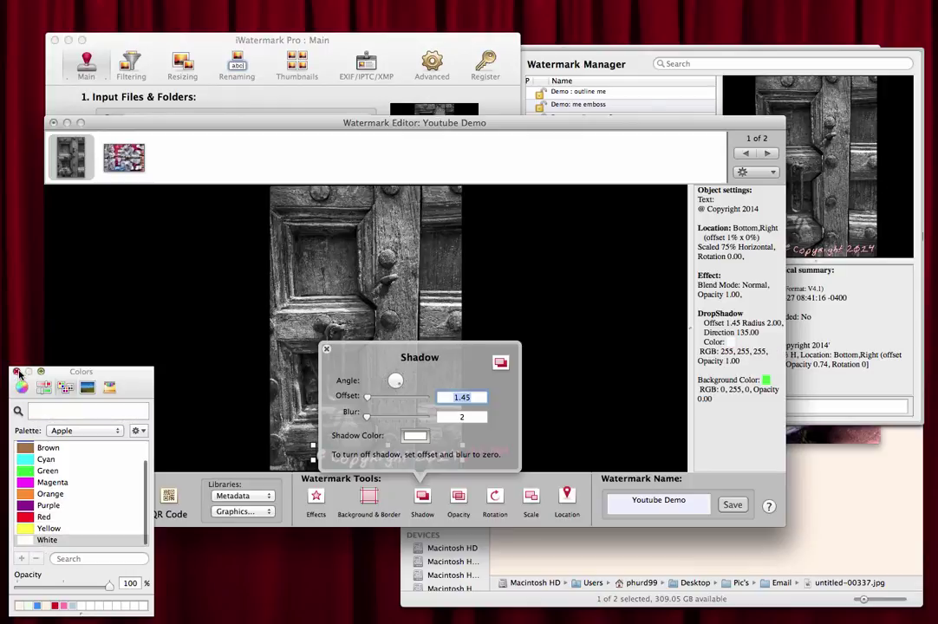
click(16, 371)
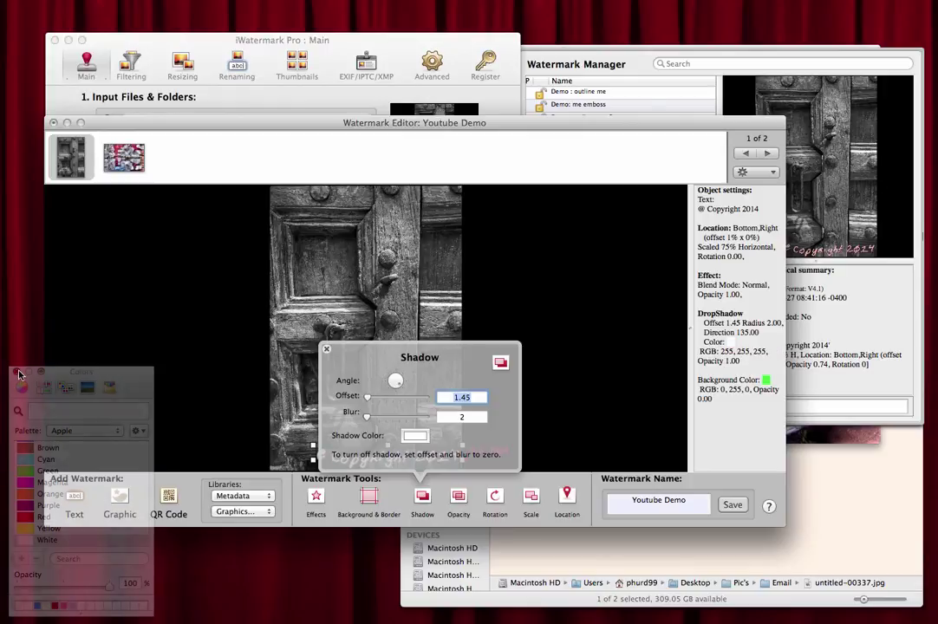
click(327, 349)
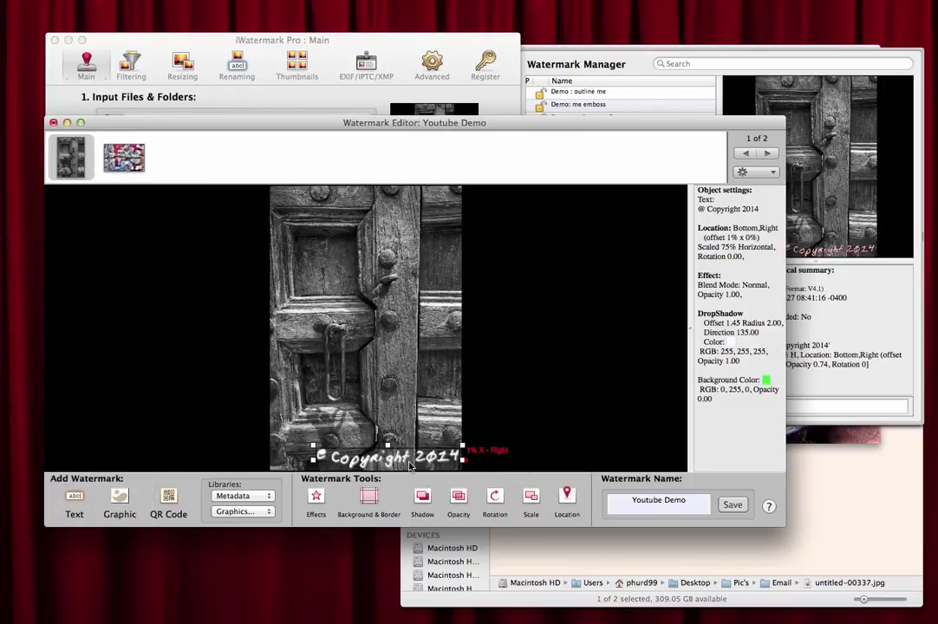